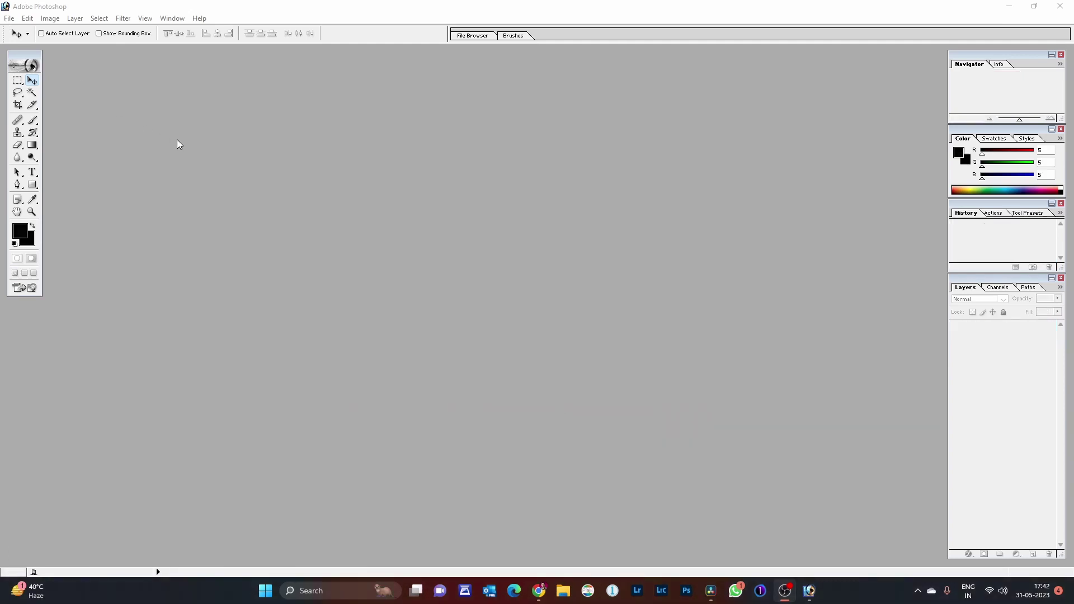
Open the photo _MG_3542.JPG from the Downloads folder
click(10, 19)
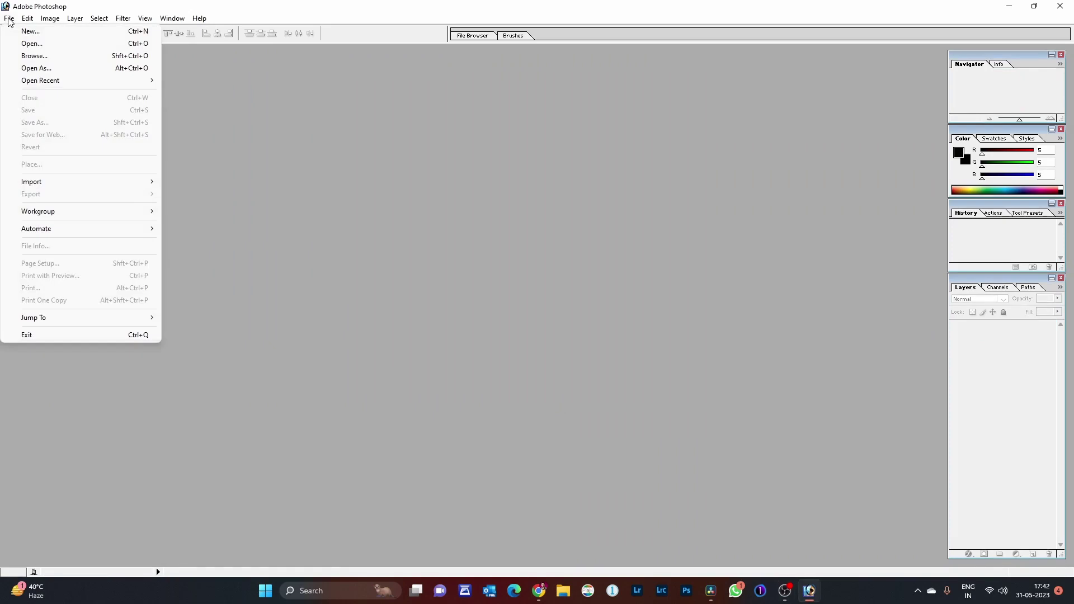
click(33, 44)
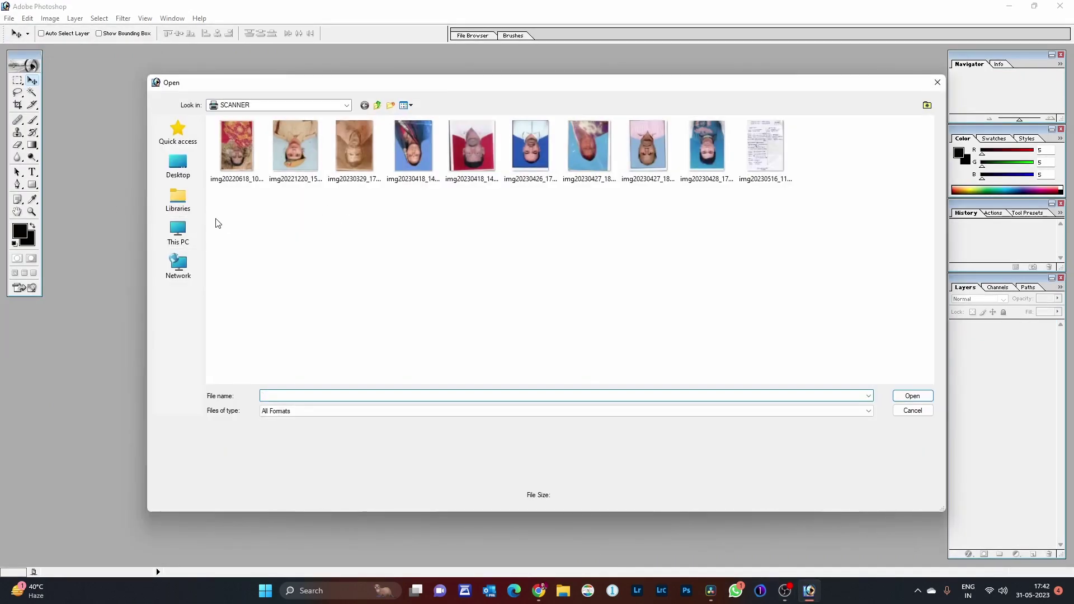
click(187, 235)
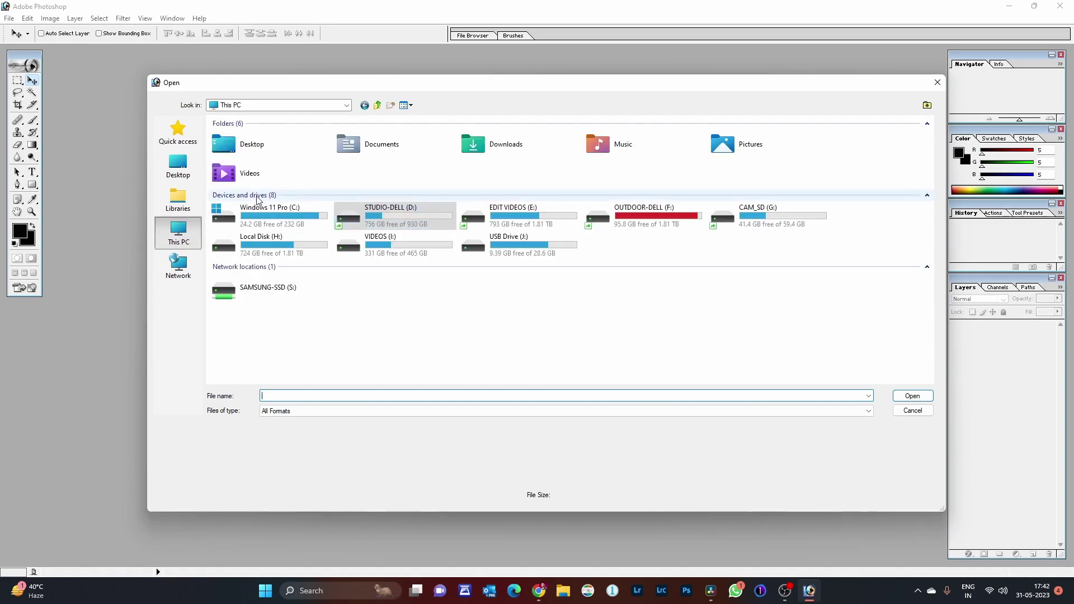
double_click(503, 152)
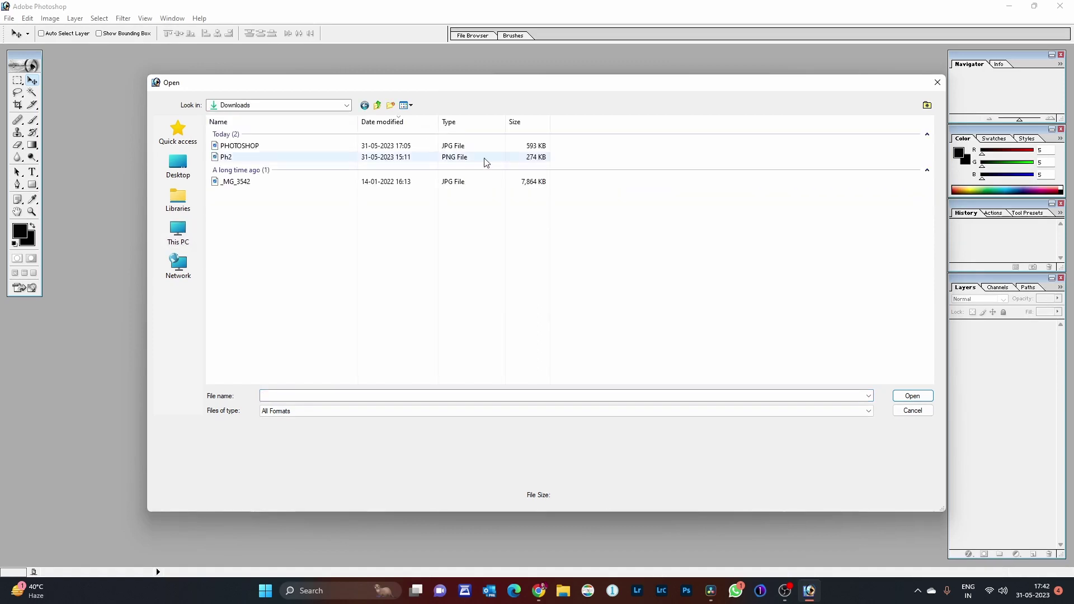
click(252, 182)
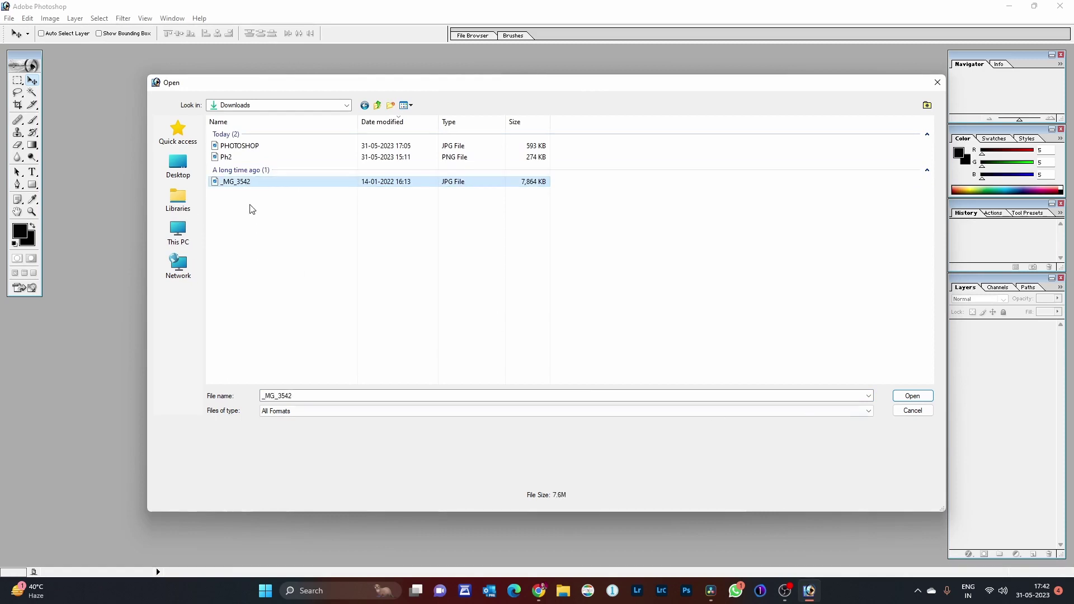
click(405, 106)
click(419, 134)
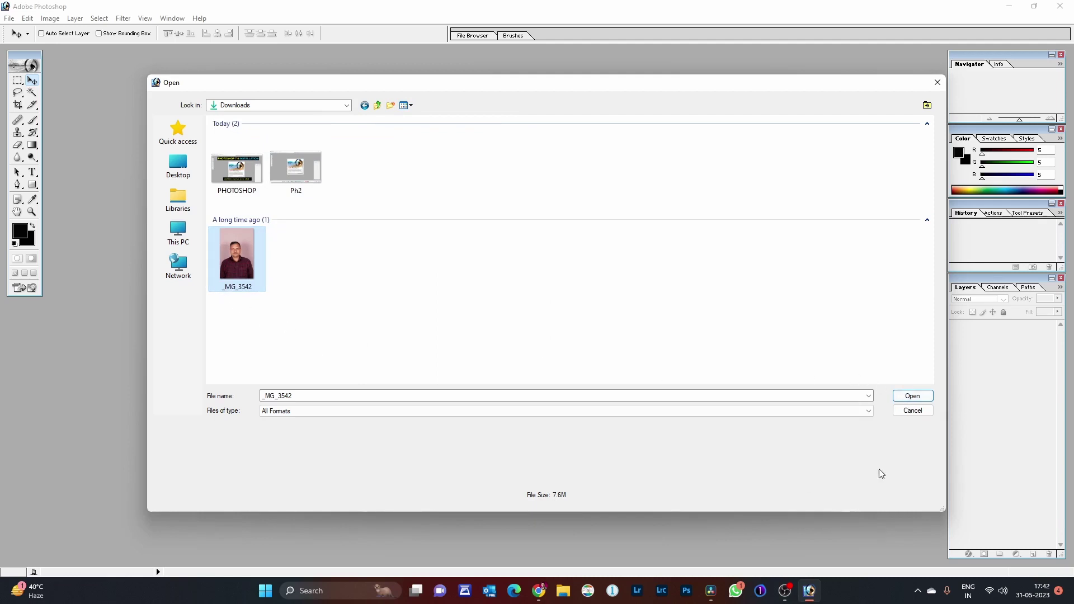
click(915, 399)
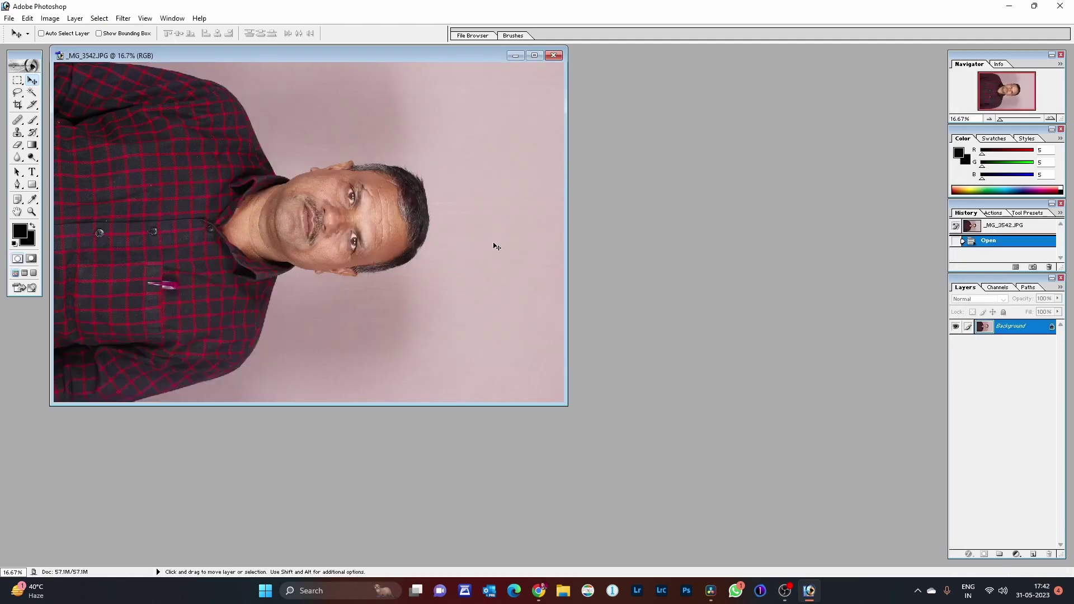
Maximize the document window and rotate the canvas 90° counter-clockwise so the portrait stands upright
click(534, 56)
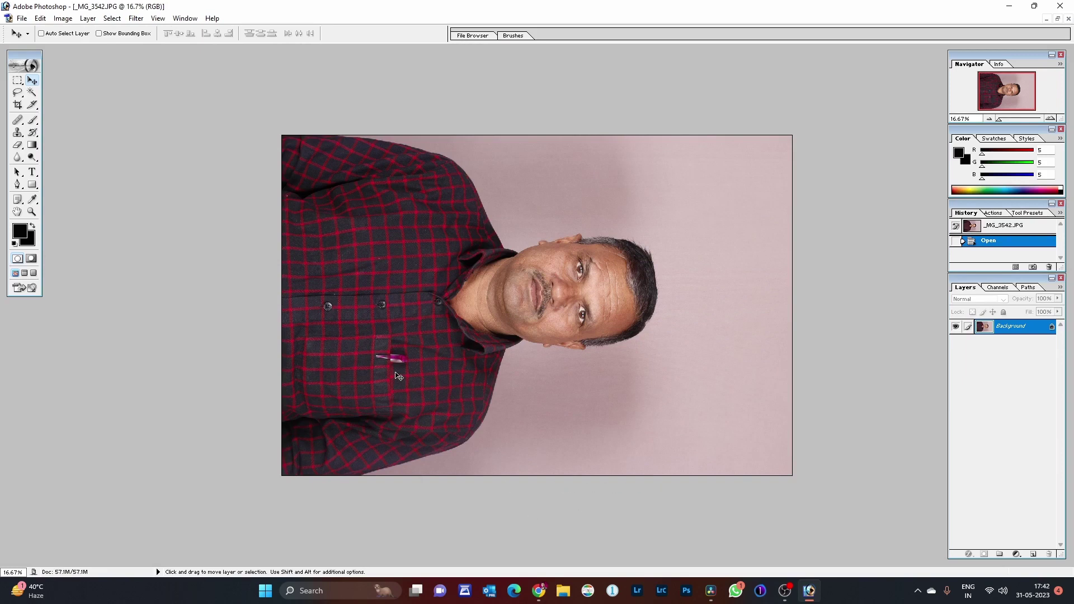
click(62, 20)
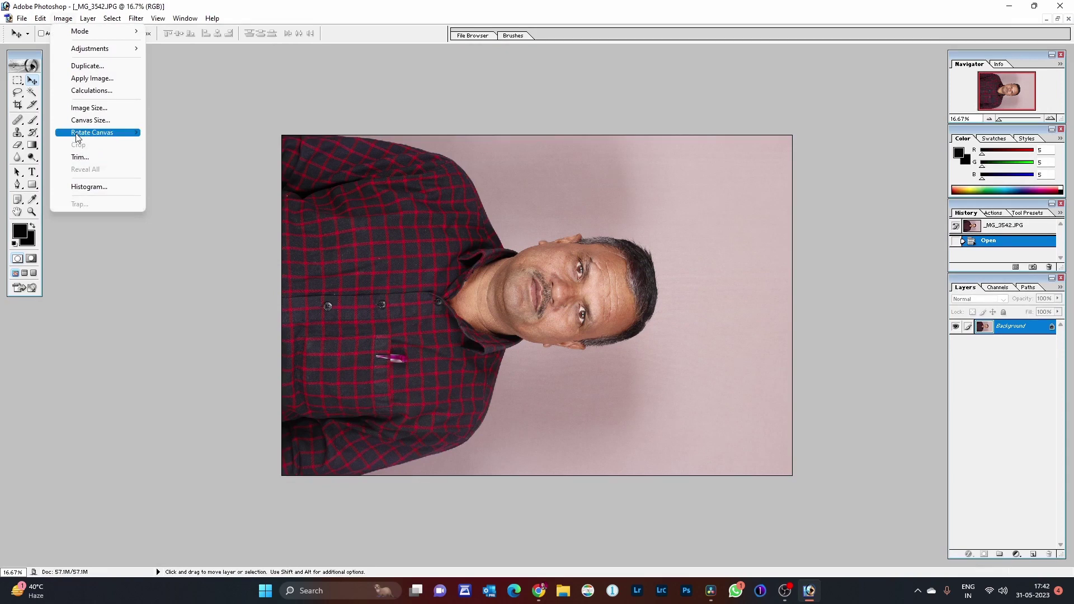
mouse_move(93, 133)
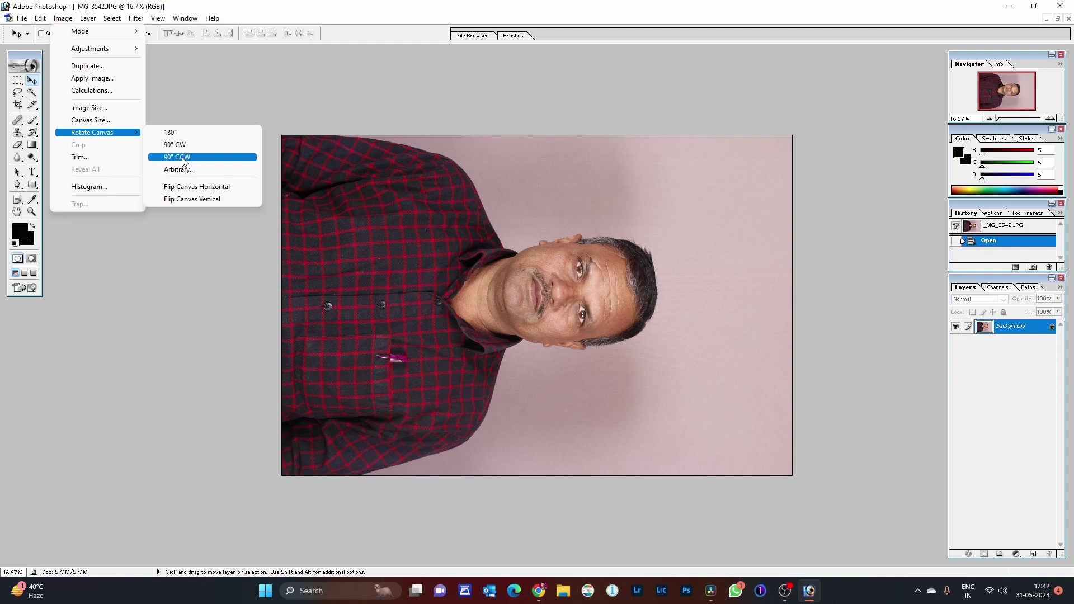
click(184, 159)
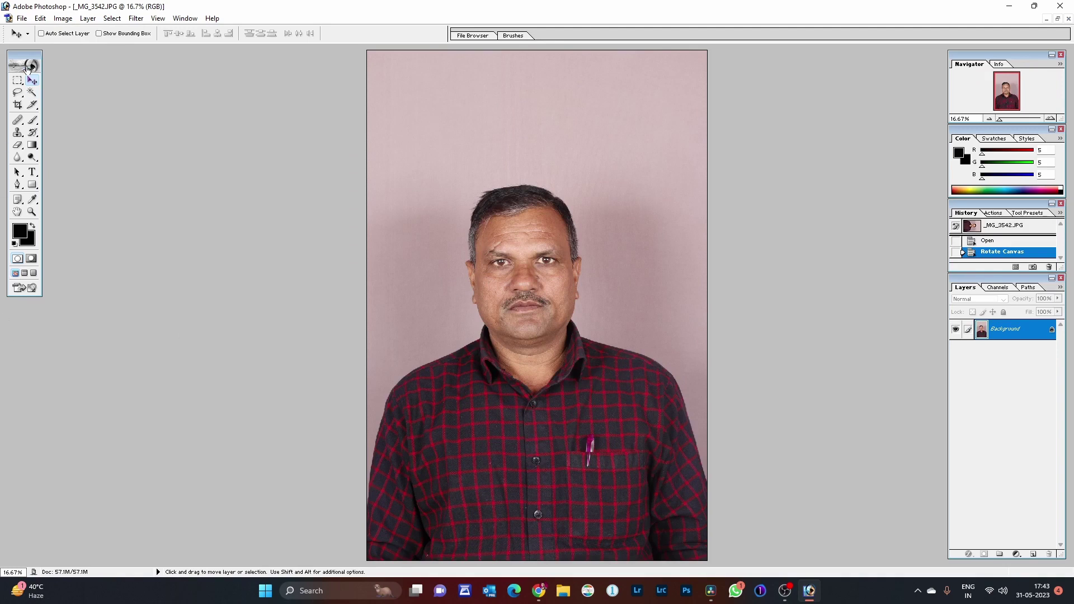
click(19, 106)
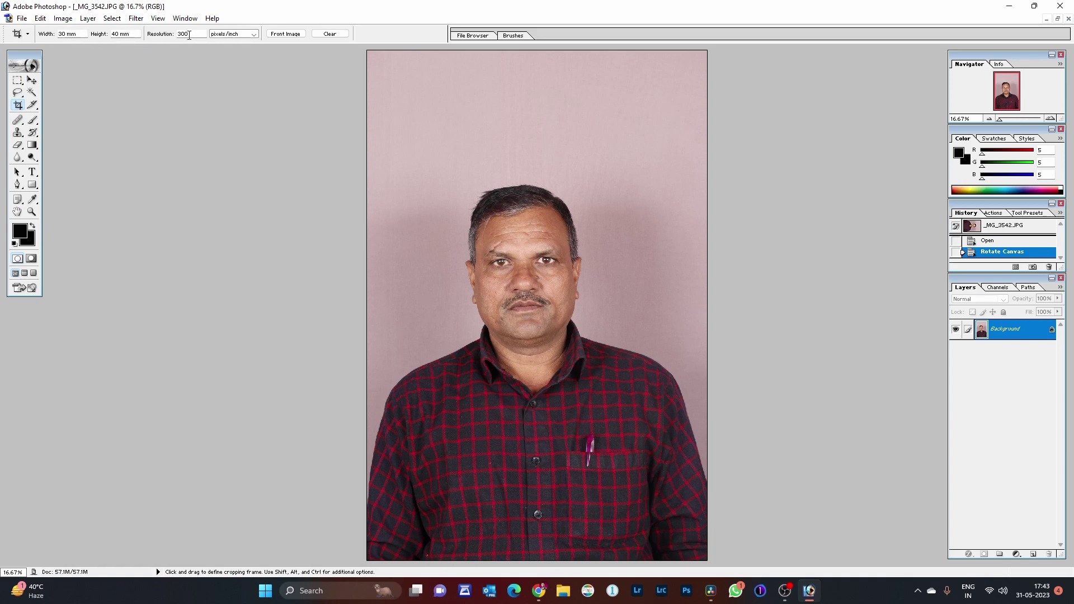
Set the crop size to 30 mm wide by 40 mm high at 300 pixels/inch
double_click(66, 33)
key(Tab)
text(4)
key(Tab)
key(Tab)
click(255, 34)
Draw the crop frame centred on the head and shoulders and apply the crop
drag(395, 175, 725, 546)
drag(725, 547, 723, 546)
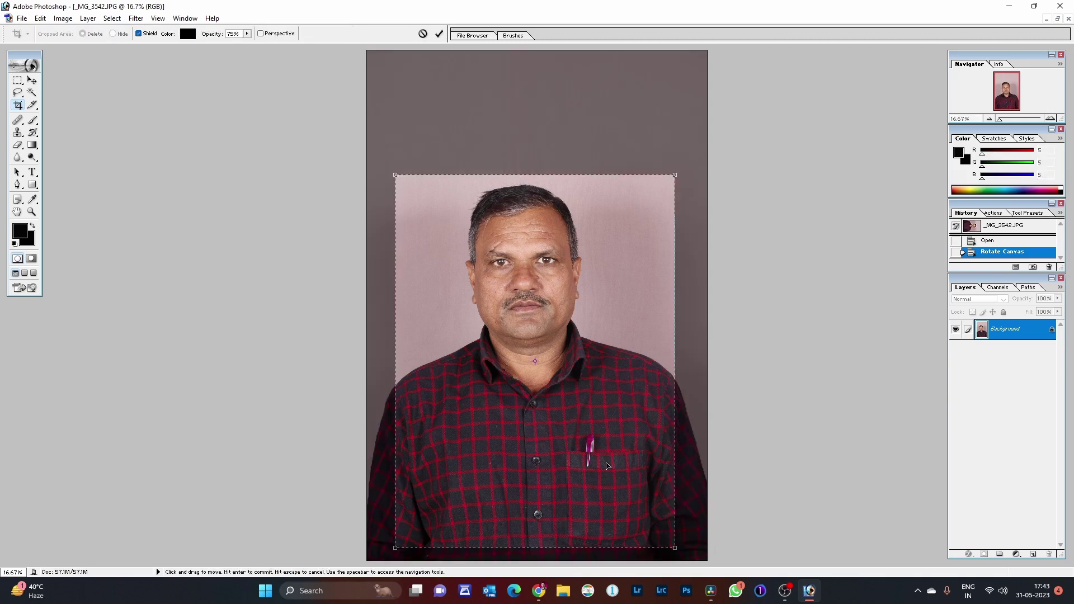
key(Left)
key(Left)
key(Left)
drag(568, 417, 564, 418)
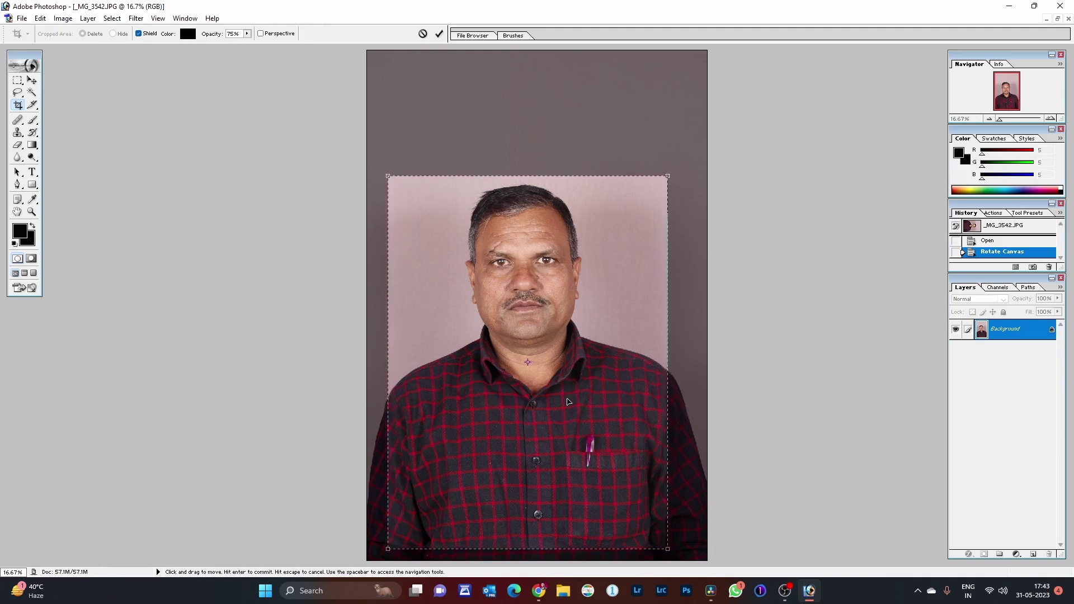
click(437, 35)
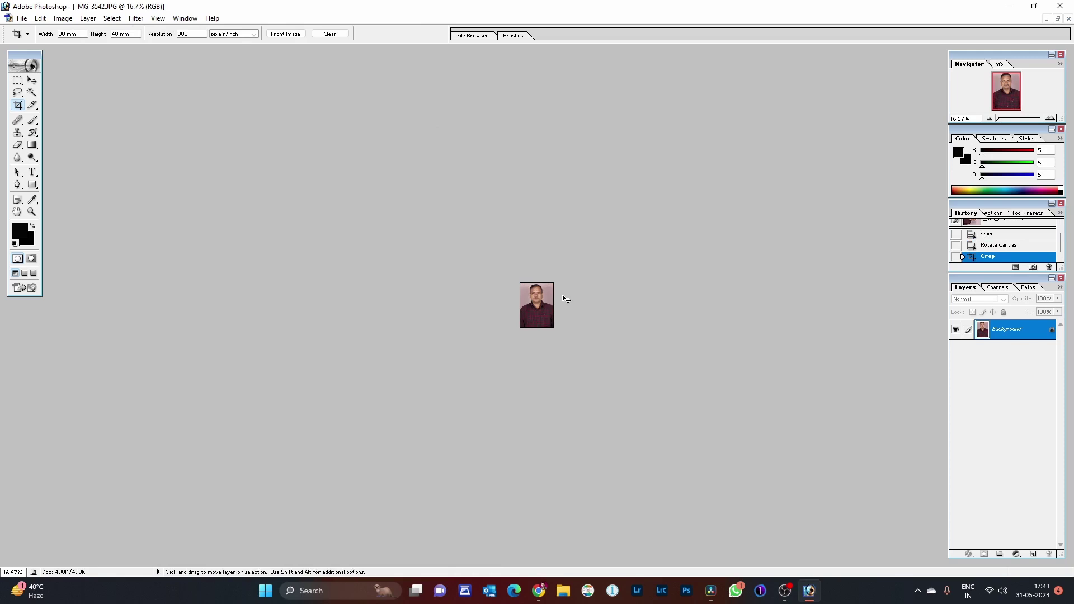
Free-transform the portrait, rotating it about 2.6° and scaling to about 108%, then deselect
key(ctrl+plus)
key(ctrl+plus)
key(ctrl+plus)
key(ctrl+plus)
key(ctrl+plus)
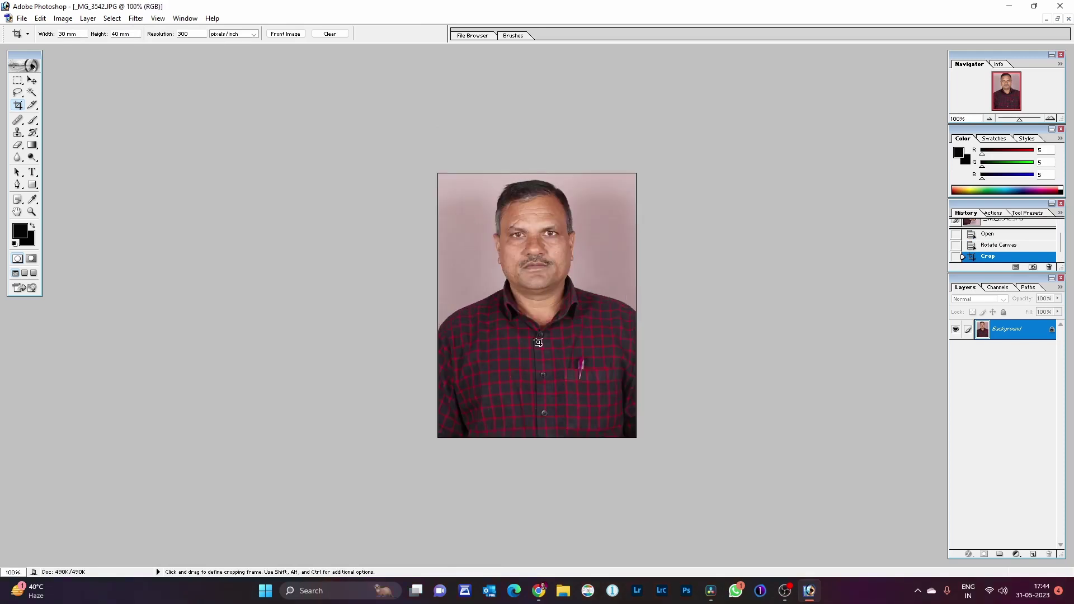
key(ctrl+a)
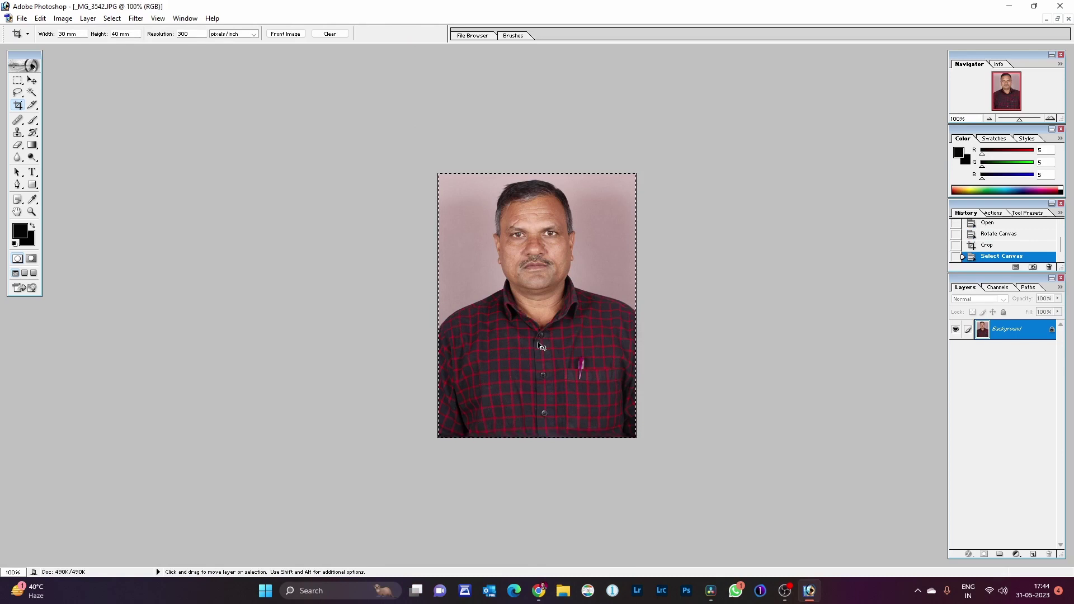
key(ctrl+t)
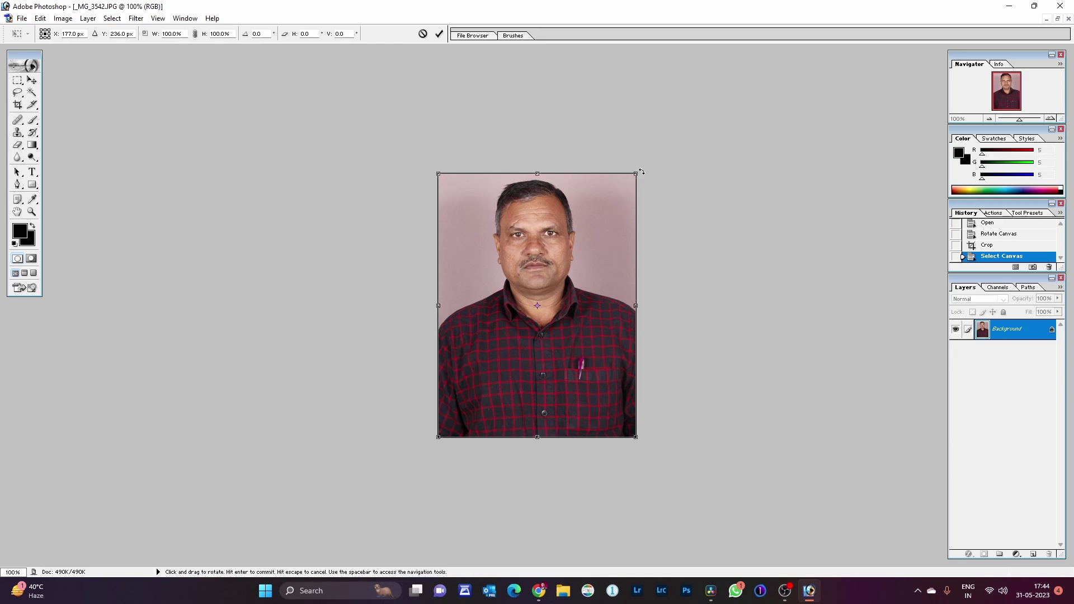
drag(644, 169, 653, 171)
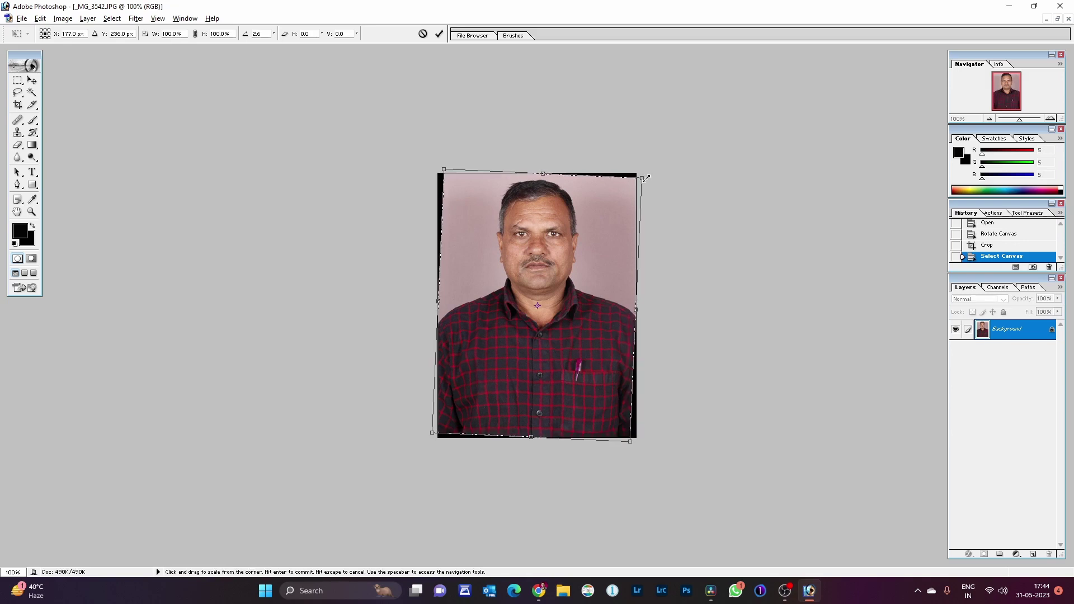
drag(642, 178, 653, 179)
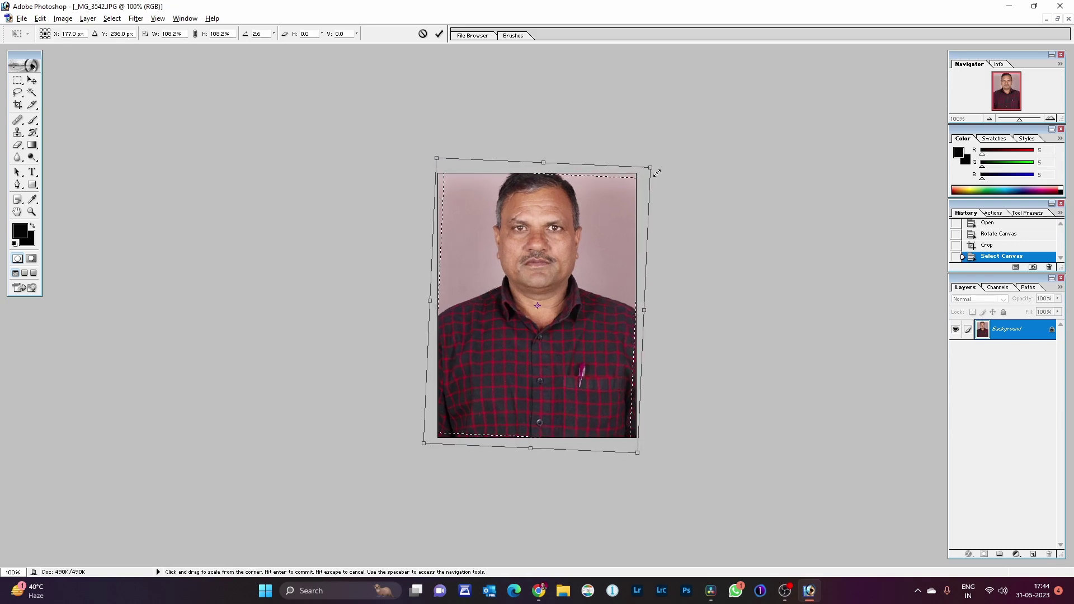
drag(582, 266, 583, 269)
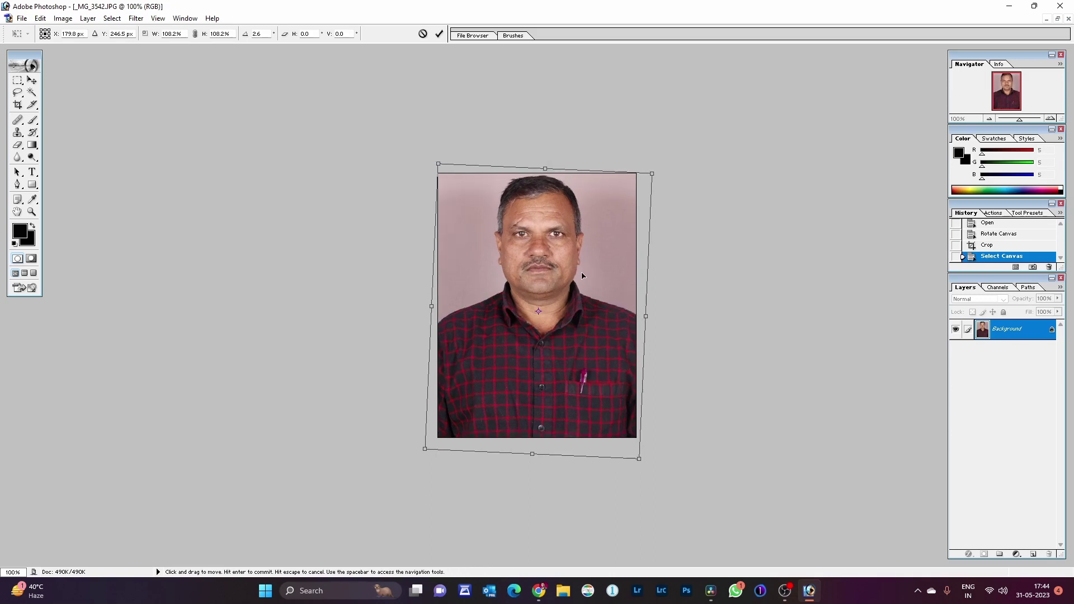
key(Down)
key(Down)
key(Down)
key(Left)
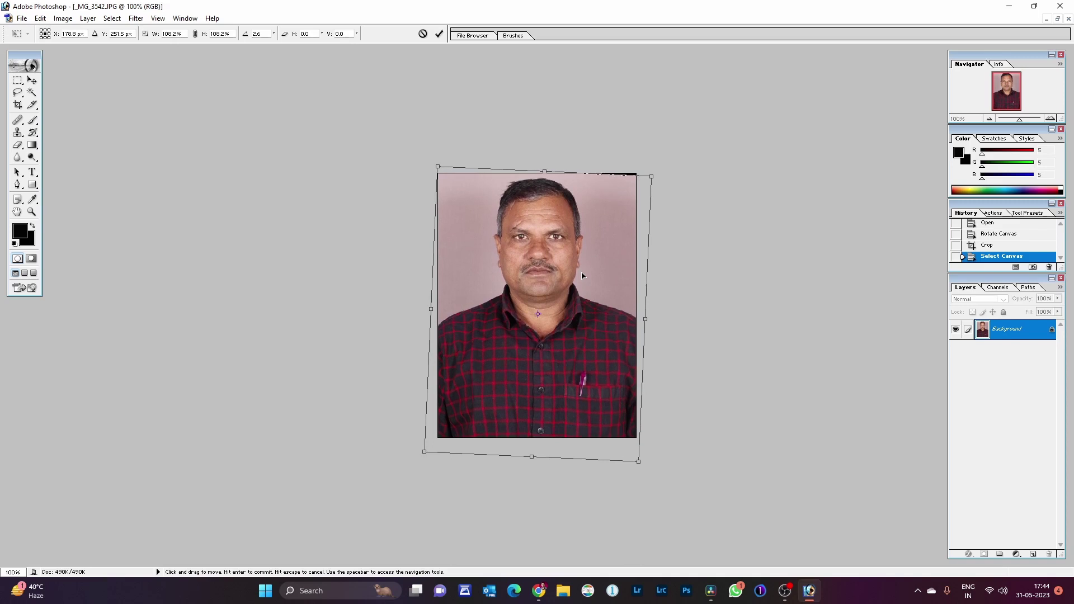
key(Return)
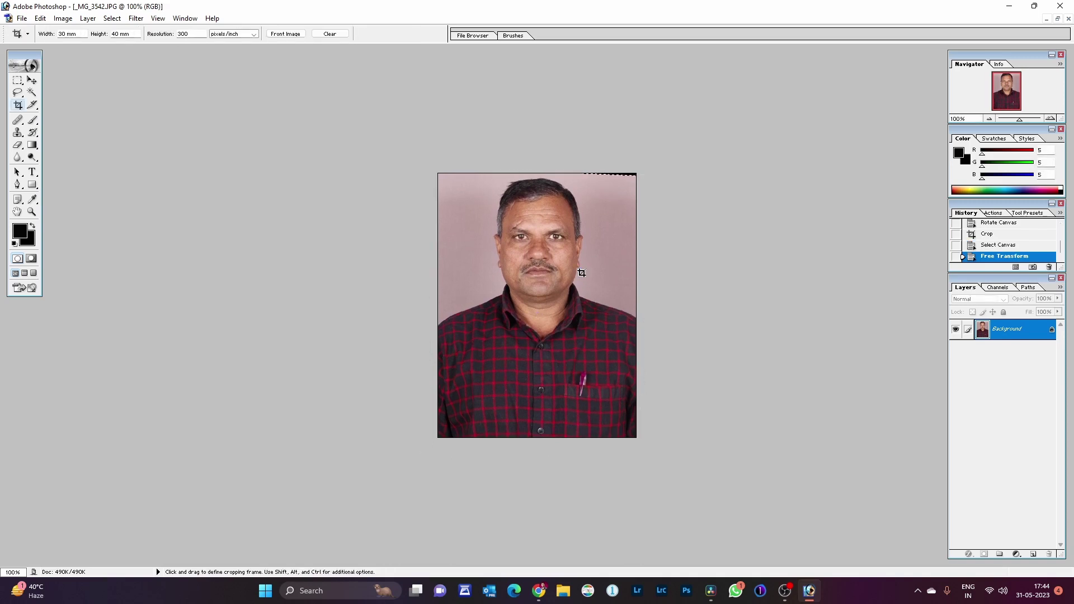
key(ctrl+d)
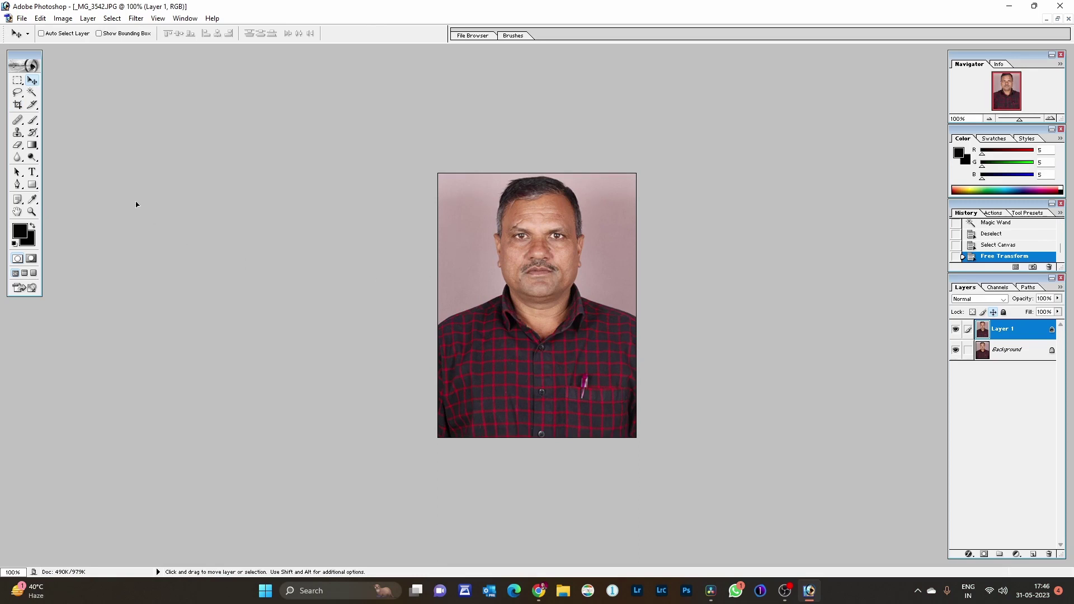
Switch to the Magic Wand and try selecting the pink background, then deselect
click(31, 93)
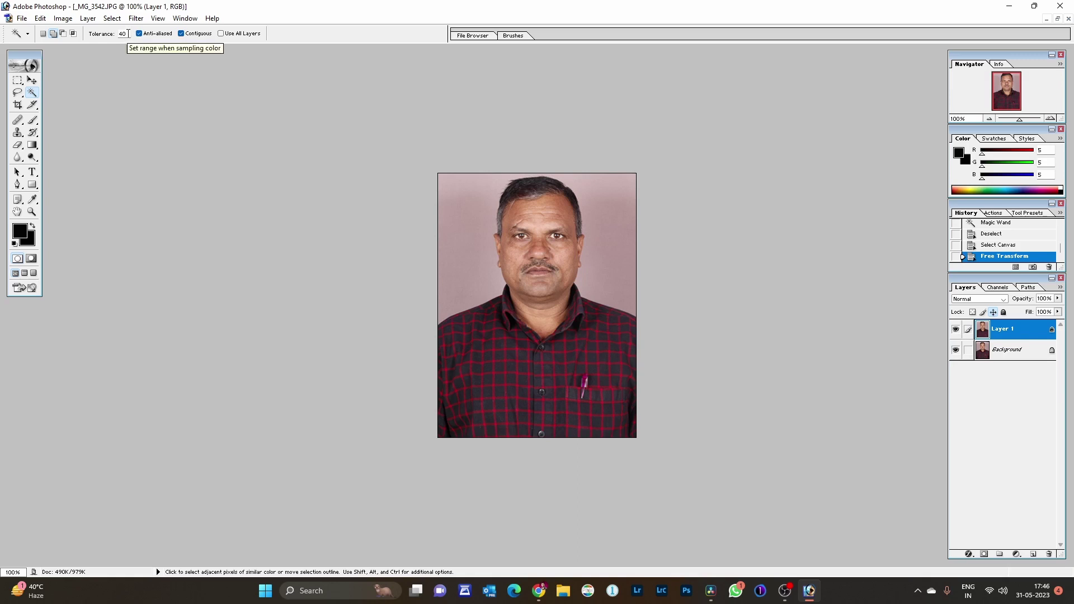
double_click(124, 33)
text(10)
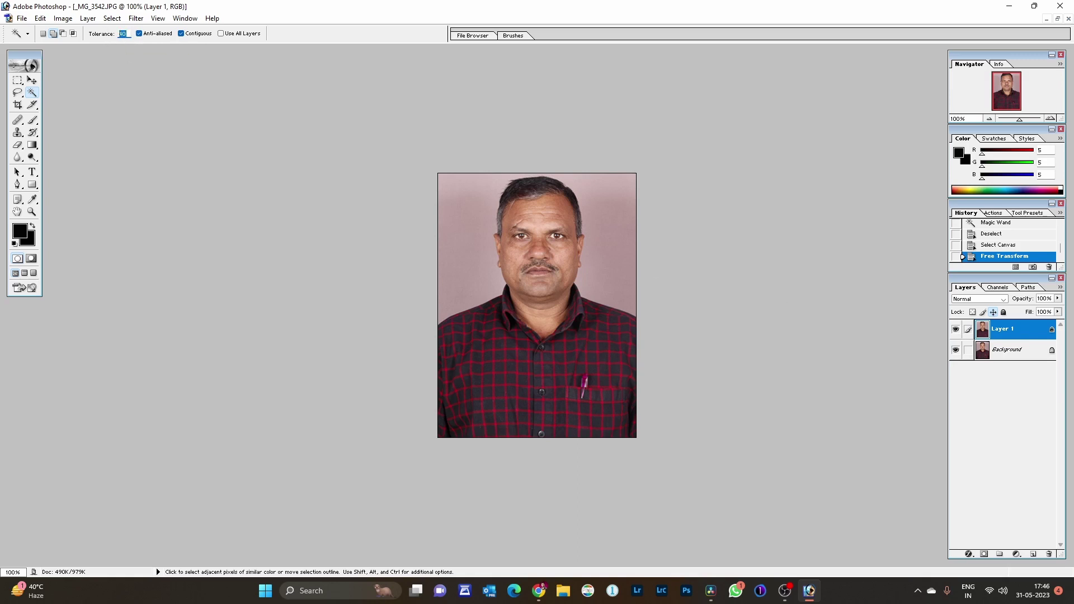
click(471, 218)
click(468, 240)
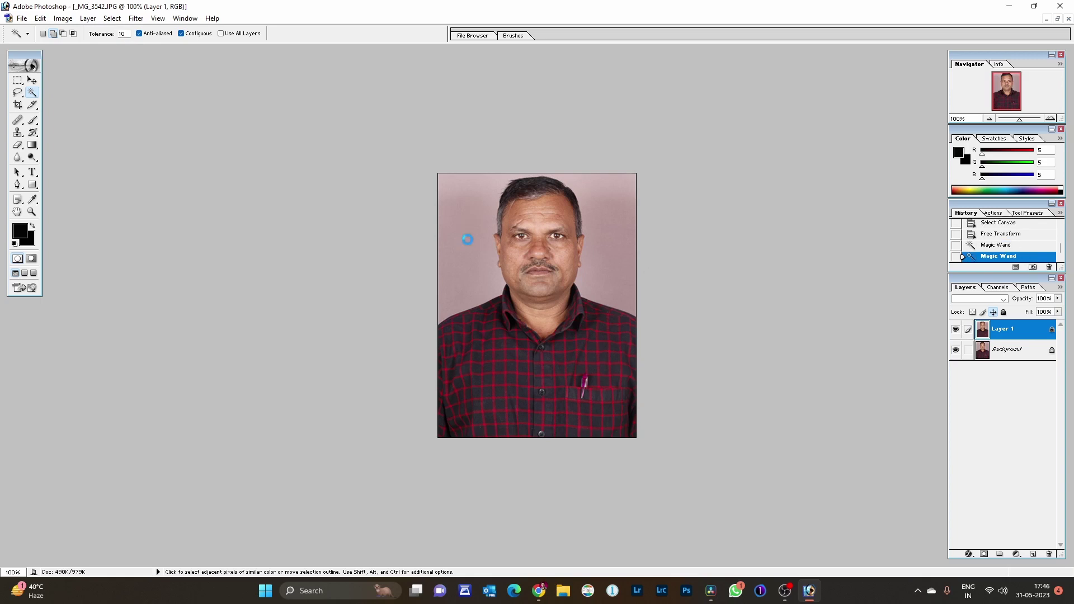
click(469, 241)
click(467, 223)
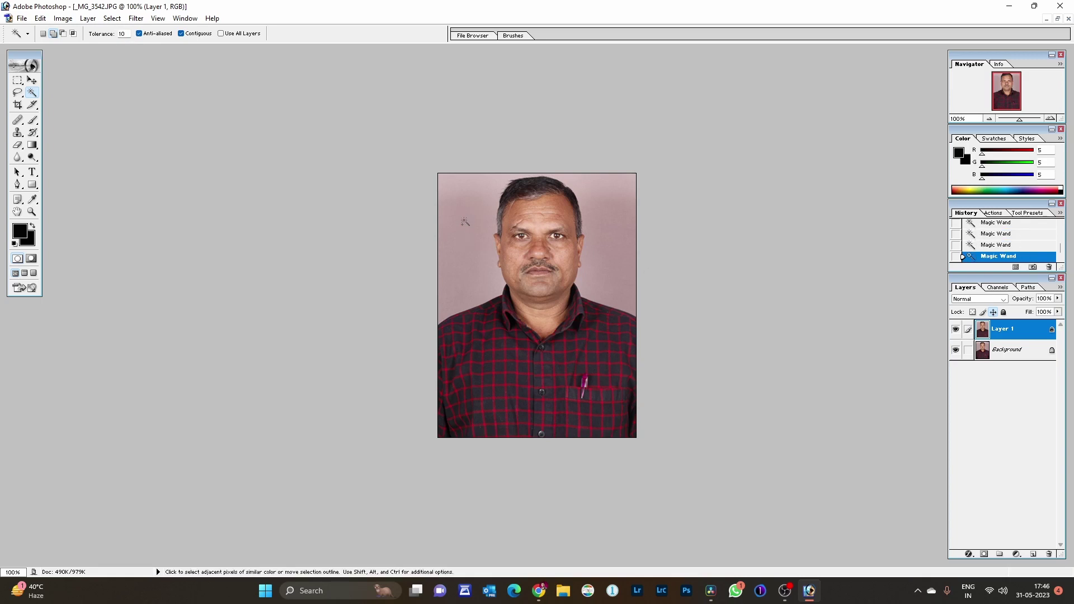
key(ctrl+d)
Select the pink background left, above and right of the head, then clear that selection
click(455, 208)
click(479, 180)
click(582, 189)
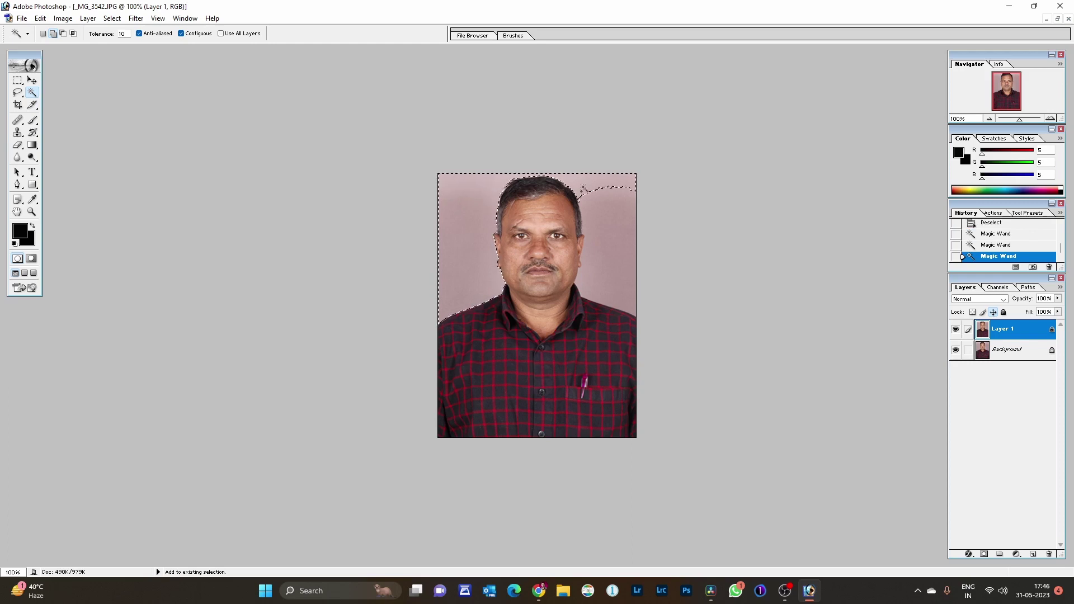
click(588, 278)
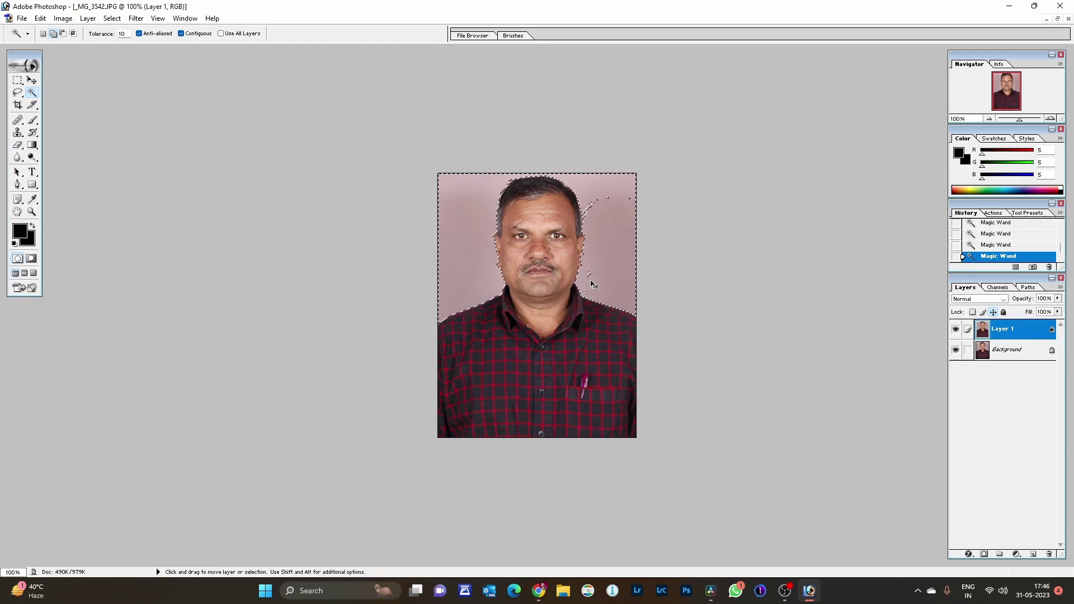
key(ctrl+d)
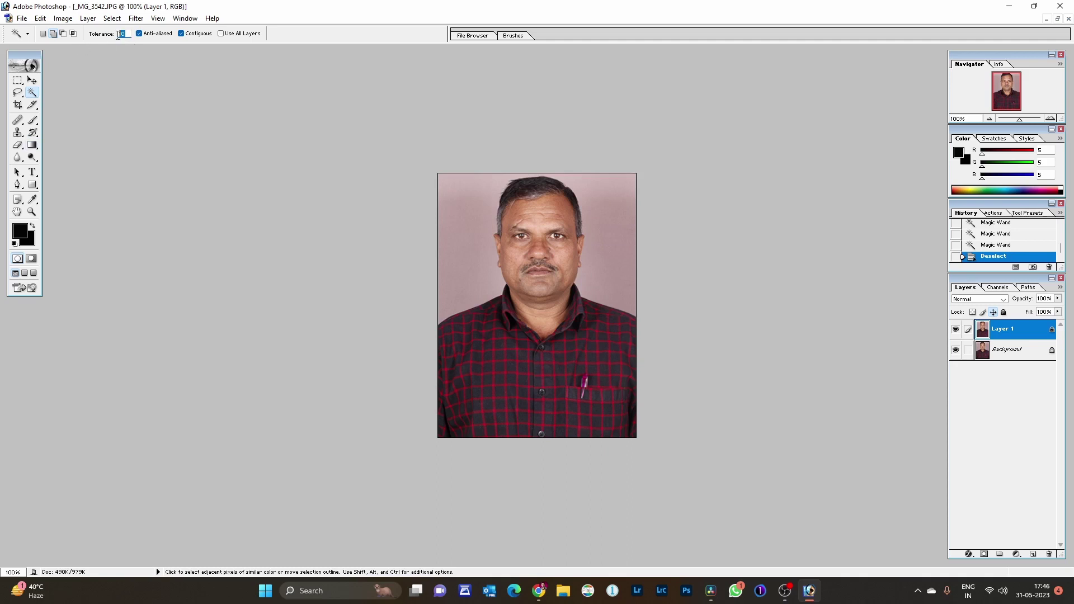
Set Magic Wand tolerance to 40 and select the whole pink background around the man
double_click(116, 33)
text(40)
click(481, 184)
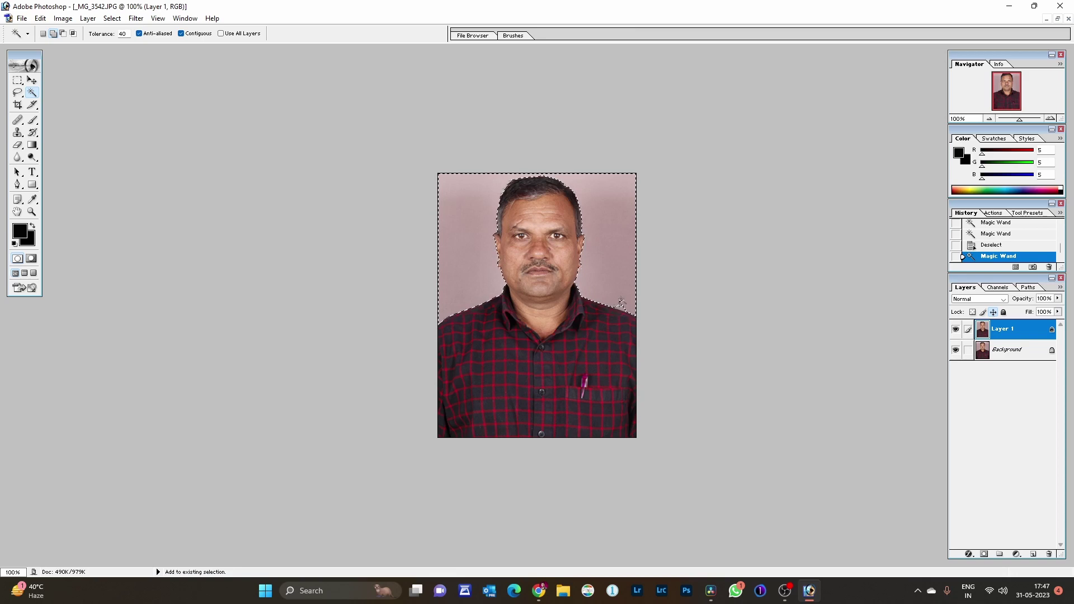
shift+click(620, 303)
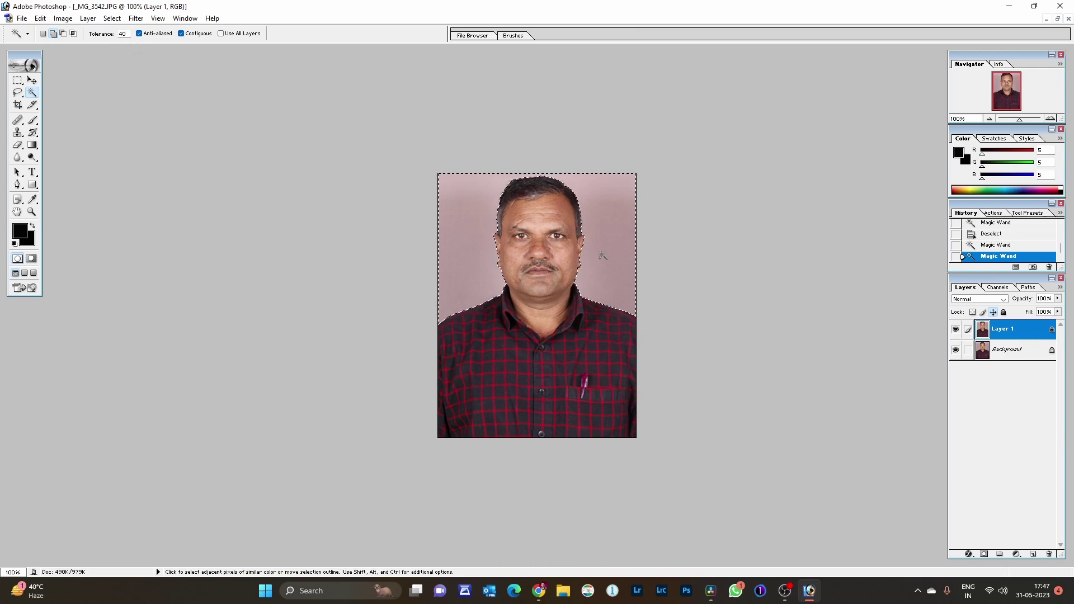
key(shift)
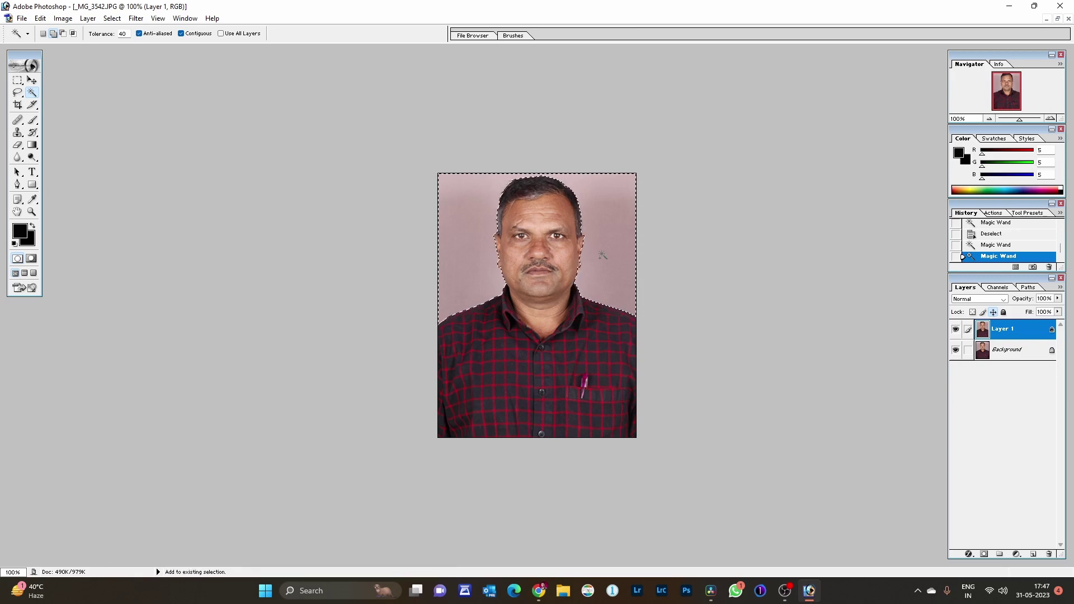
Feather the selection by 1 px, delete the pink background and hide the Background layer
key(ctrl+alt+d)
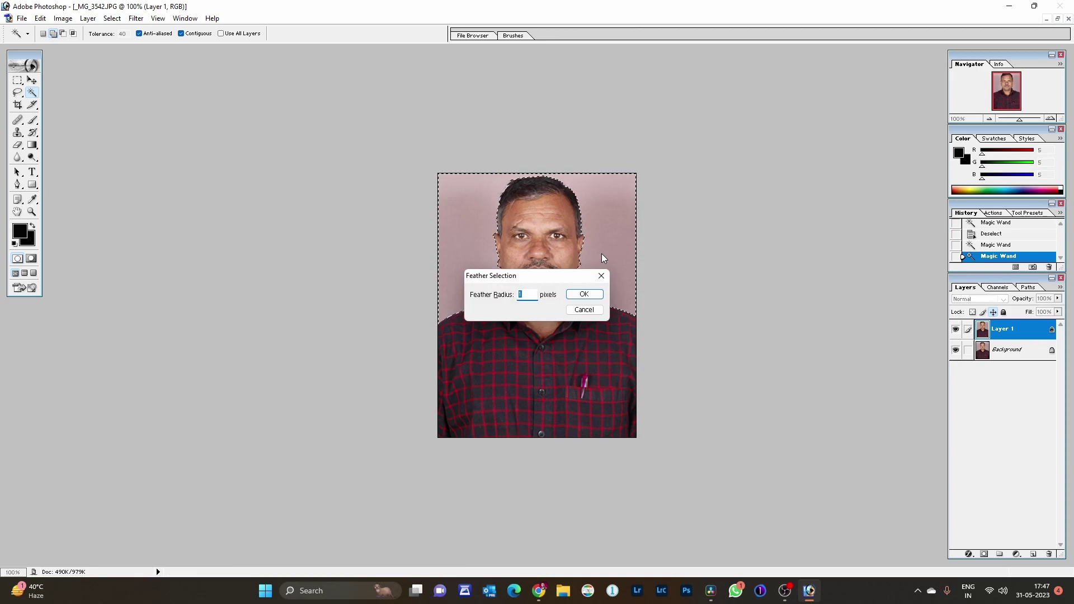
click(582, 295)
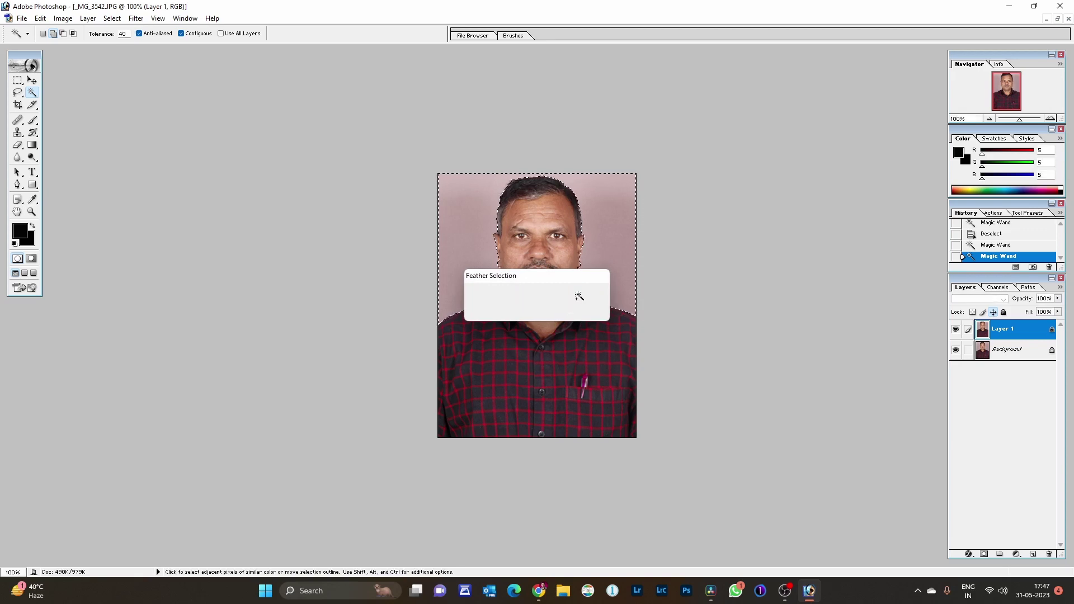
click(113, 18)
mouse_move(132, 115)
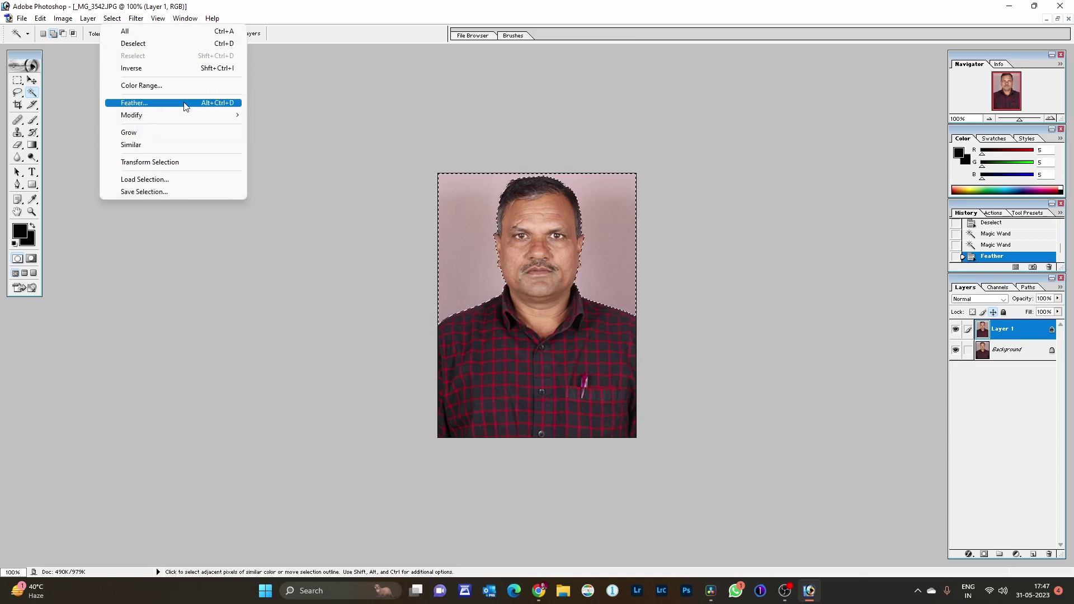
click(294, 45)
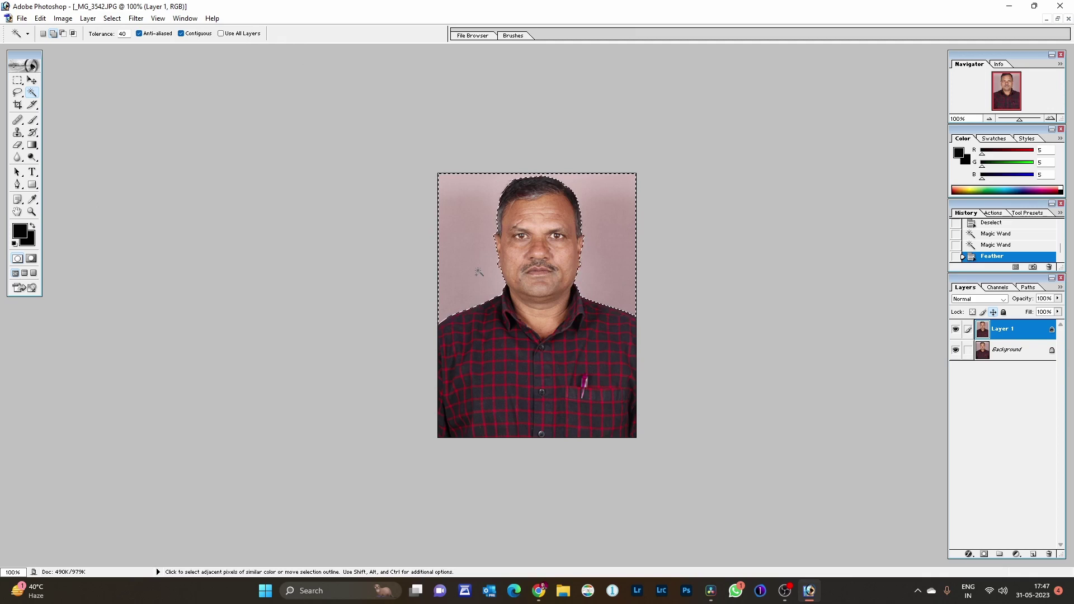
key(Delete)
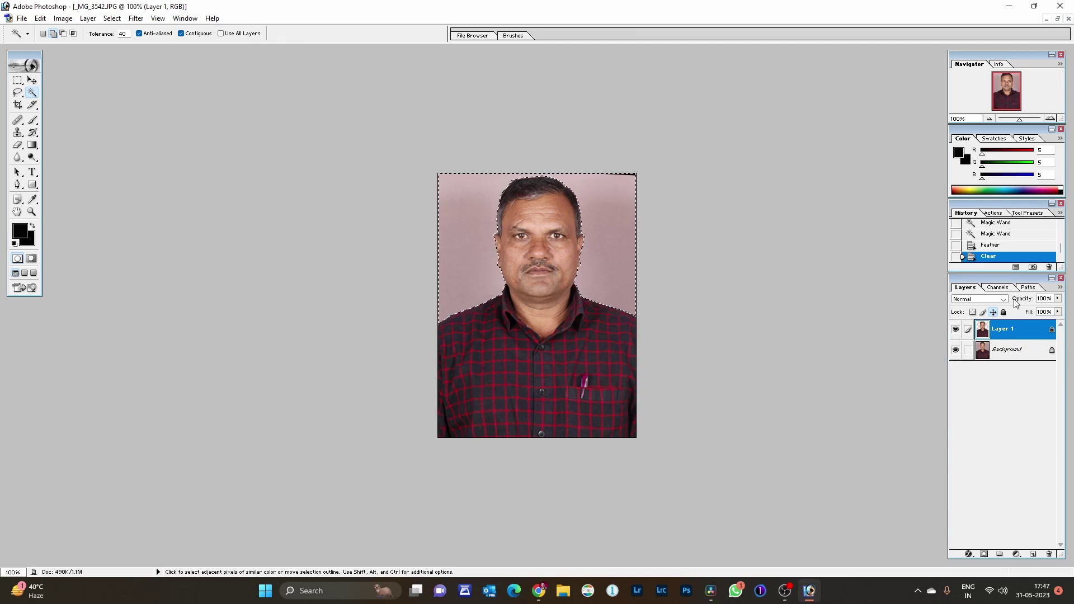
click(956, 350)
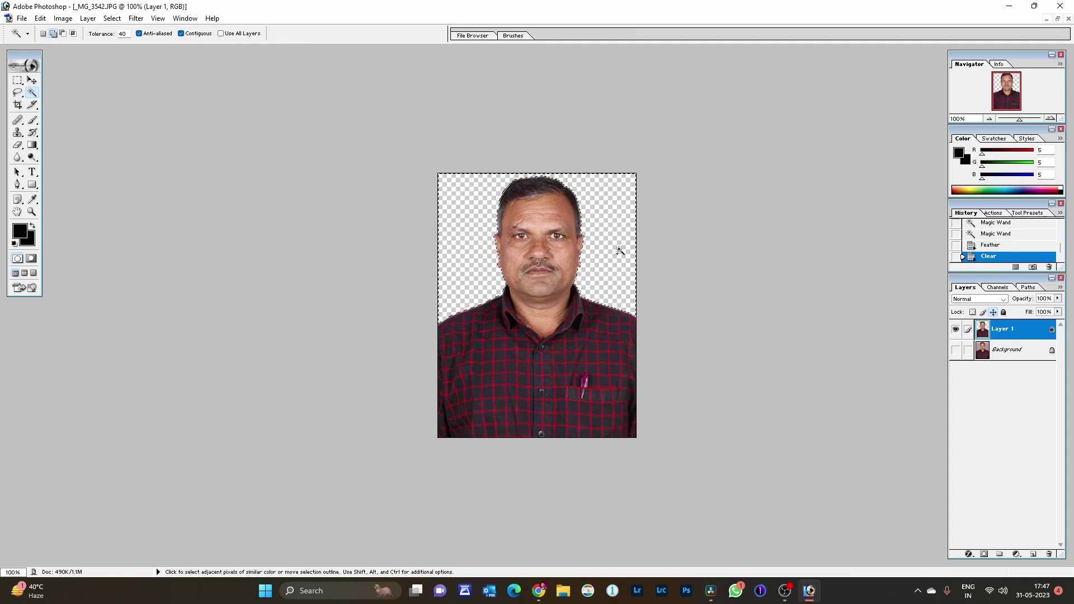
Add Layer 2 under the portrait, fill it with near-white RGB 252/248/248, and zoom to 200%
key(ctrl+d)
ctrl+click(1033, 555)
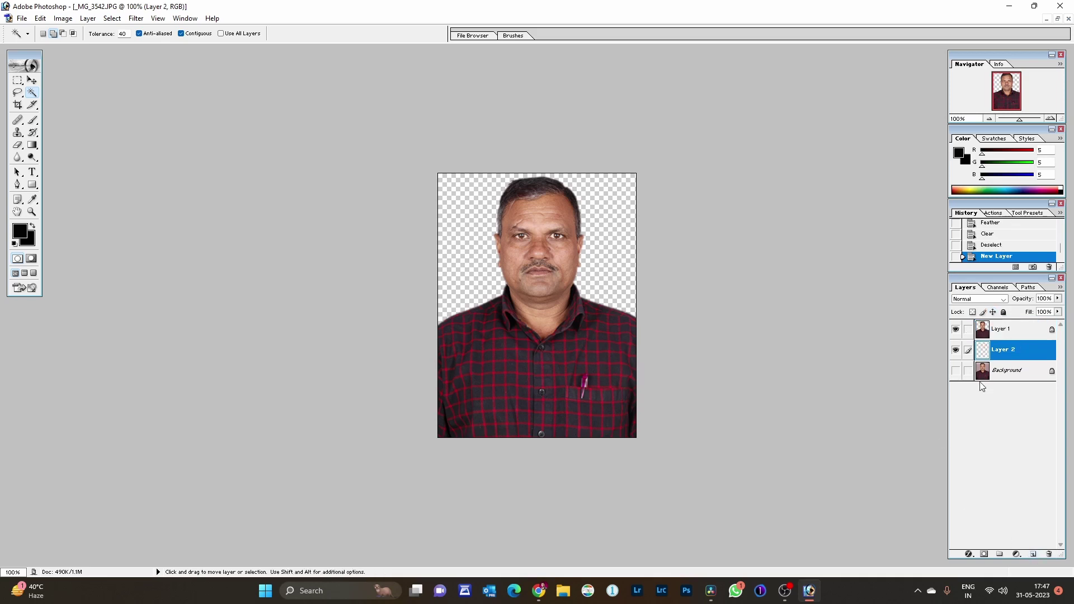
click(22, 232)
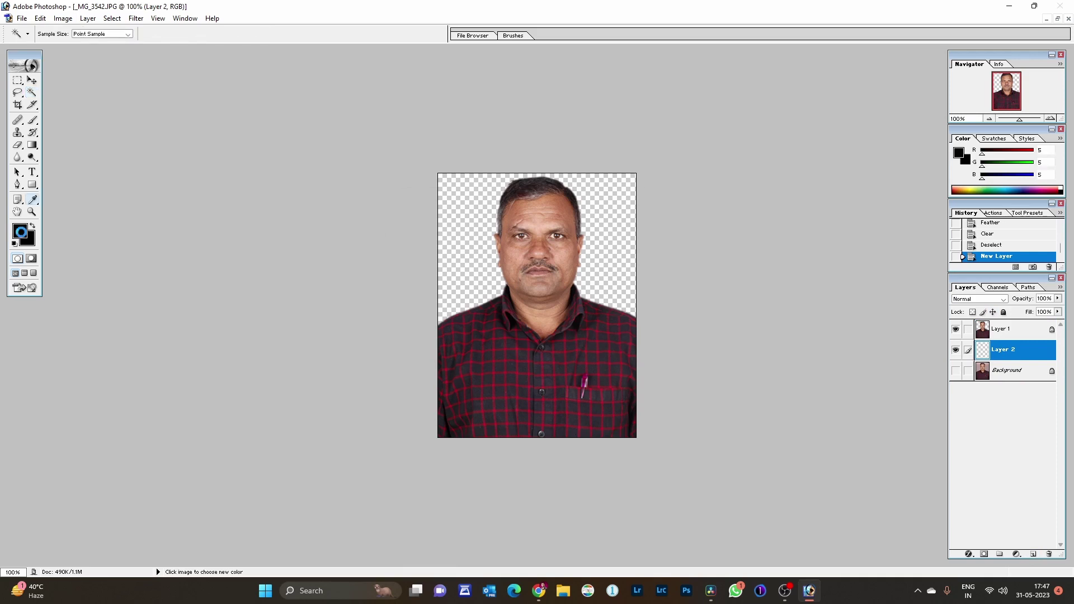
click(409, 231)
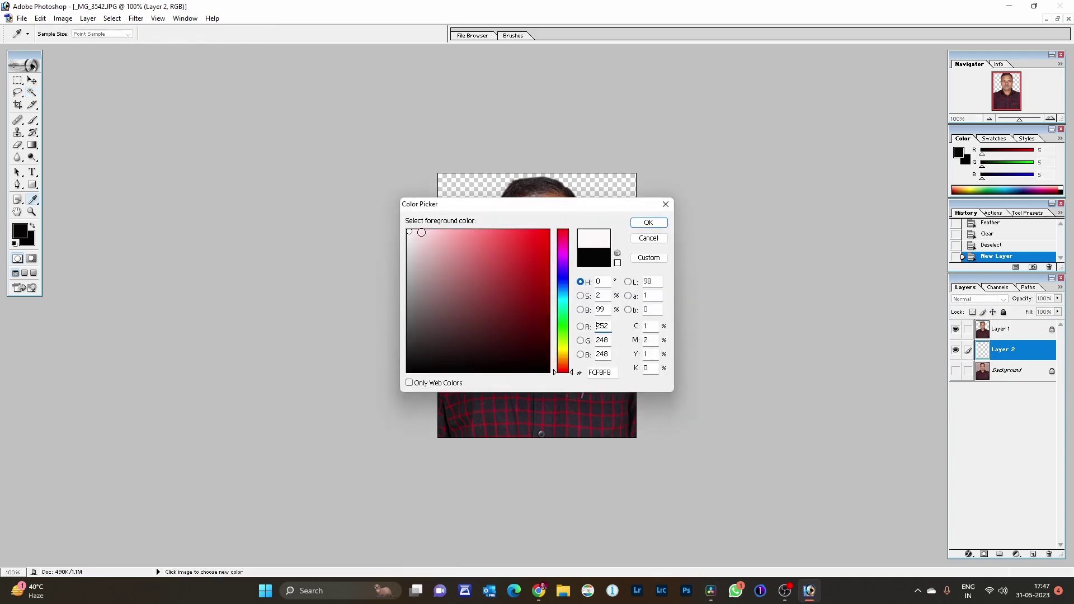
click(648, 222)
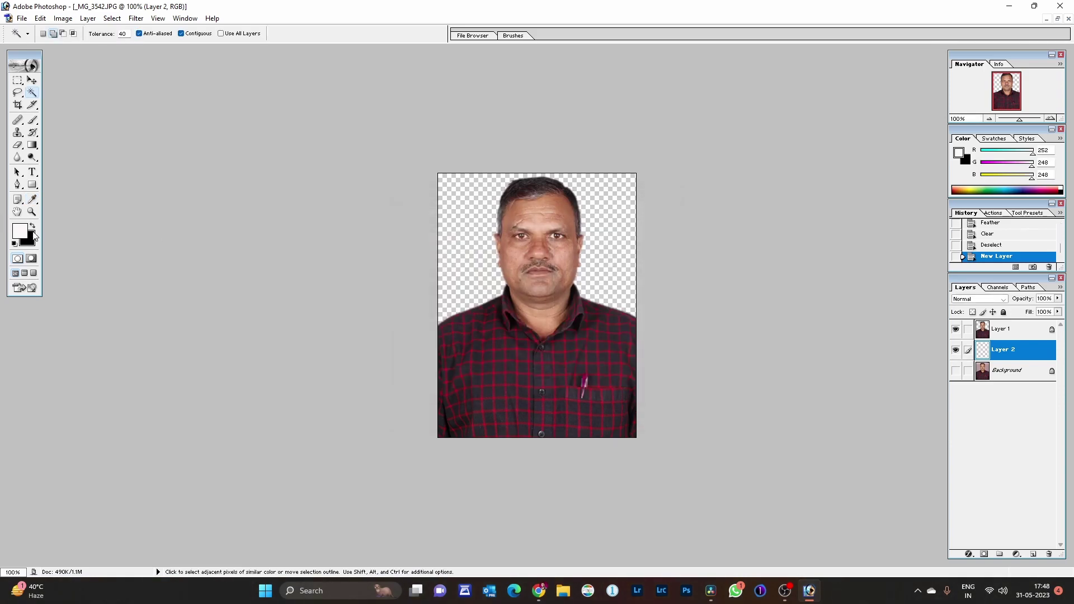
key(alt)
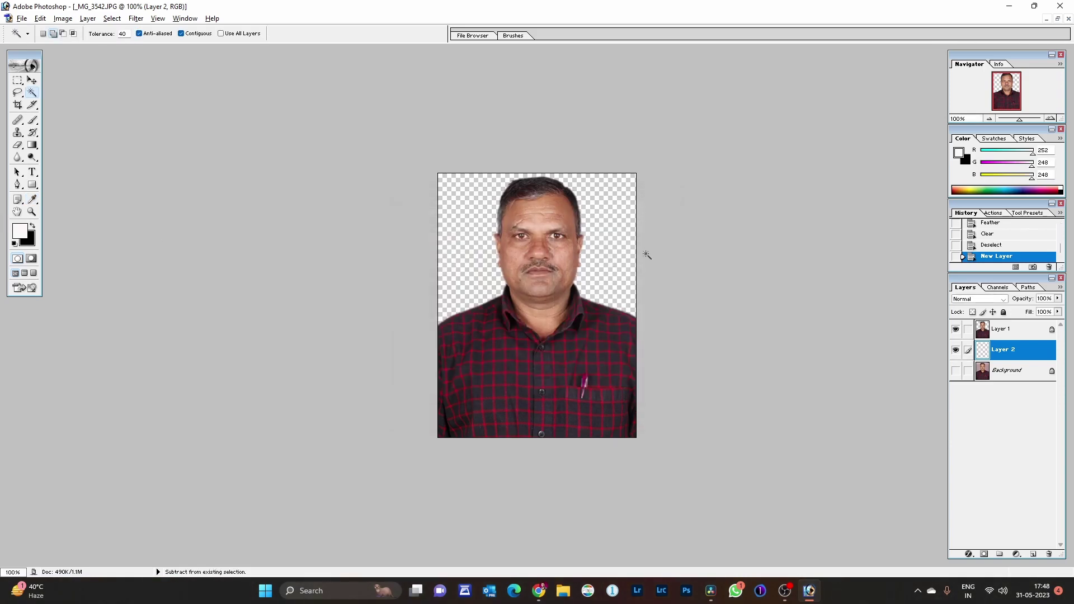
key(alt+BackSpace)
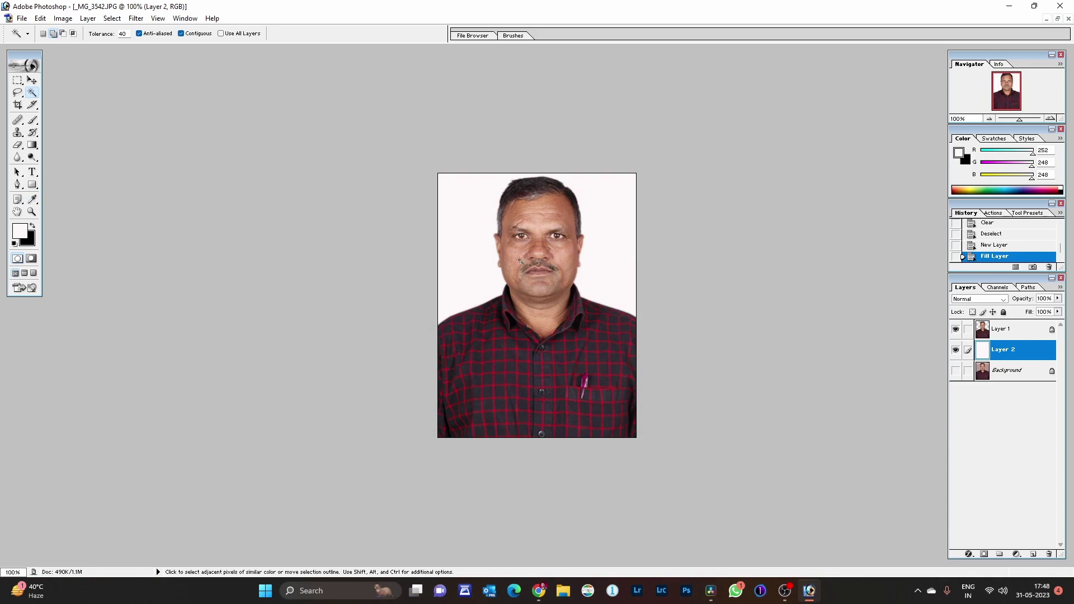
key(ctrl+plus)
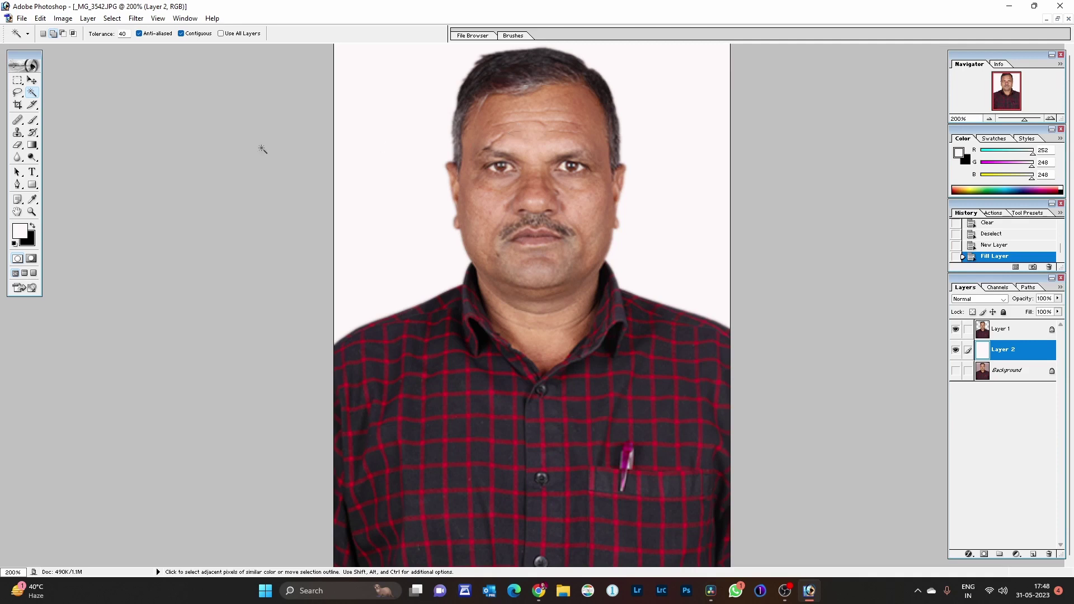
Sample clean forehead skin with the Healing Brush and heal two forehead blemishes
click(17, 122)
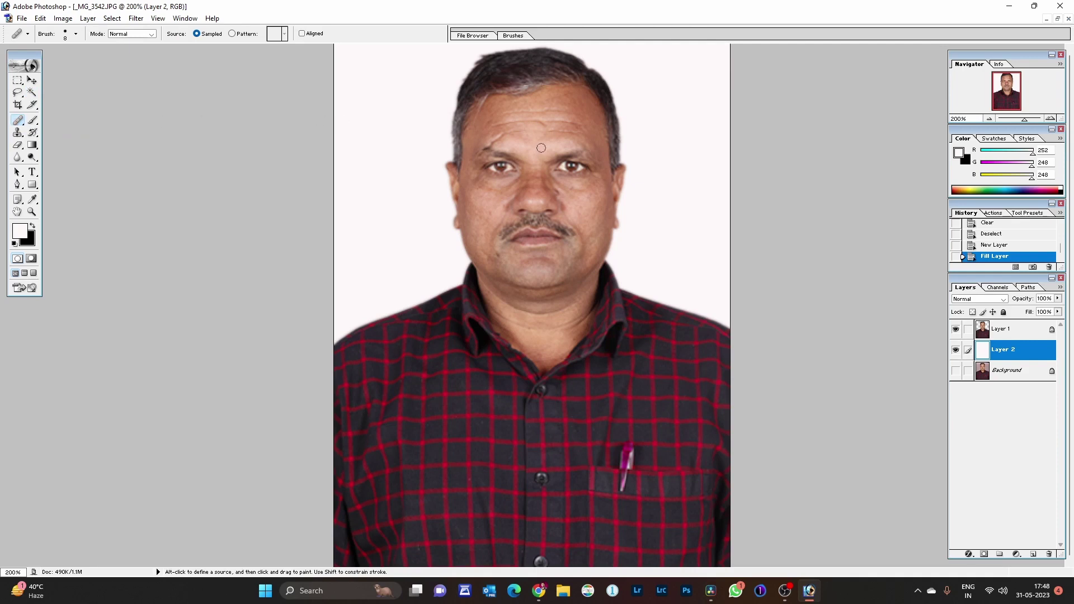
key(alt)
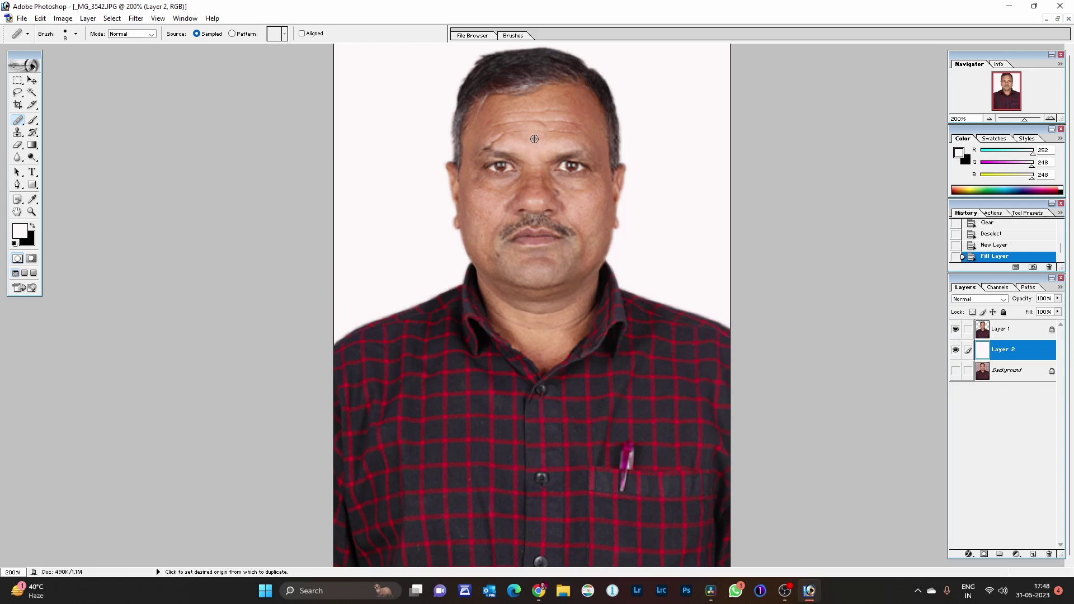
alt+click(534, 137)
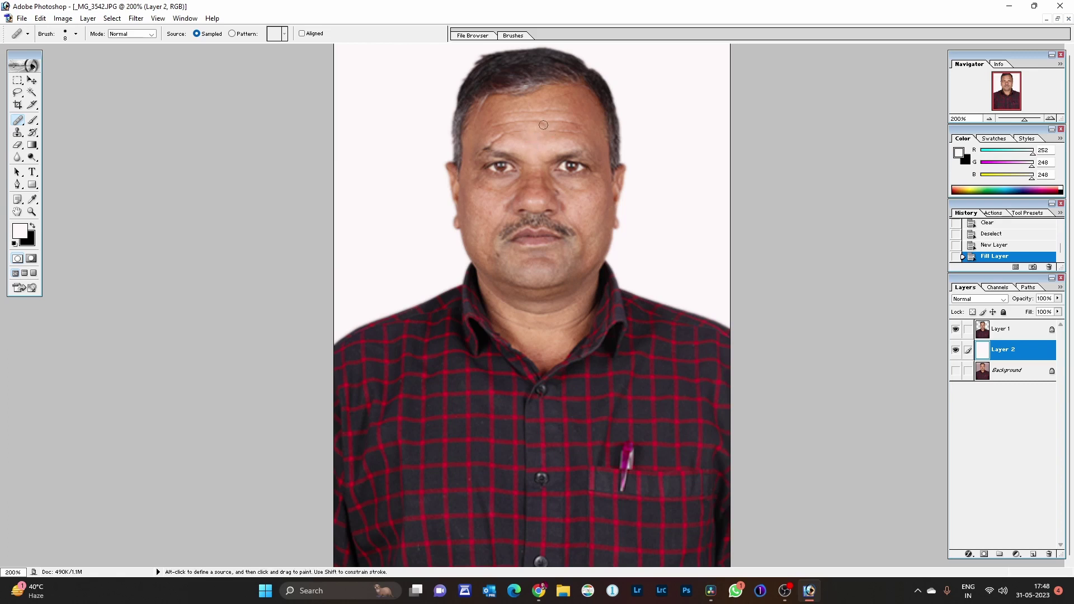
drag(538, 123, 547, 126)
click(494, 141)
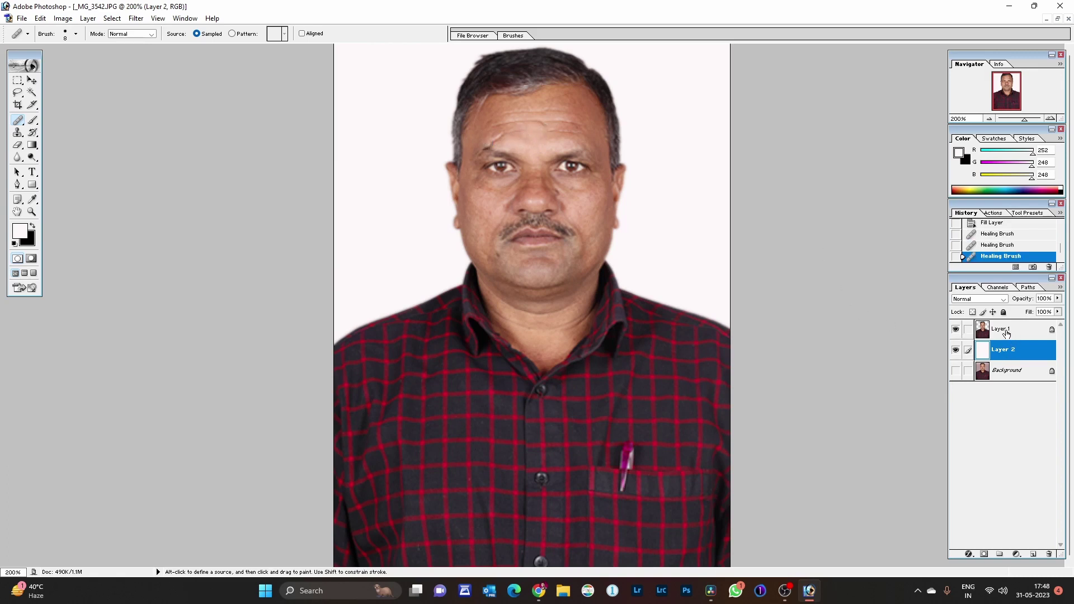
On Layer 1, heal the remaining forehead spots and the streak across the forehead
click(1006, 331)
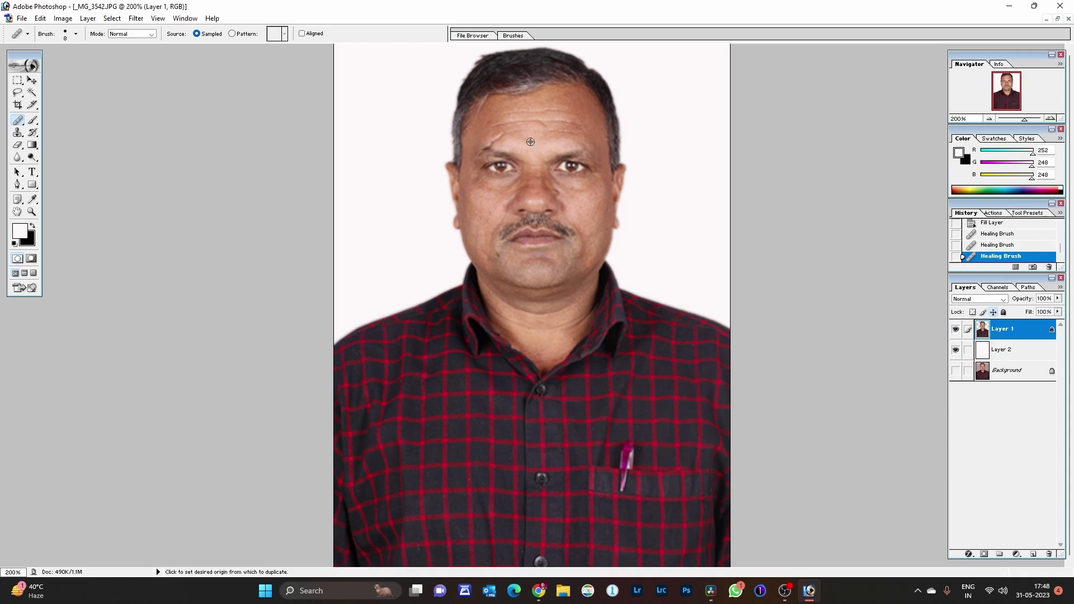
click(543, 128)
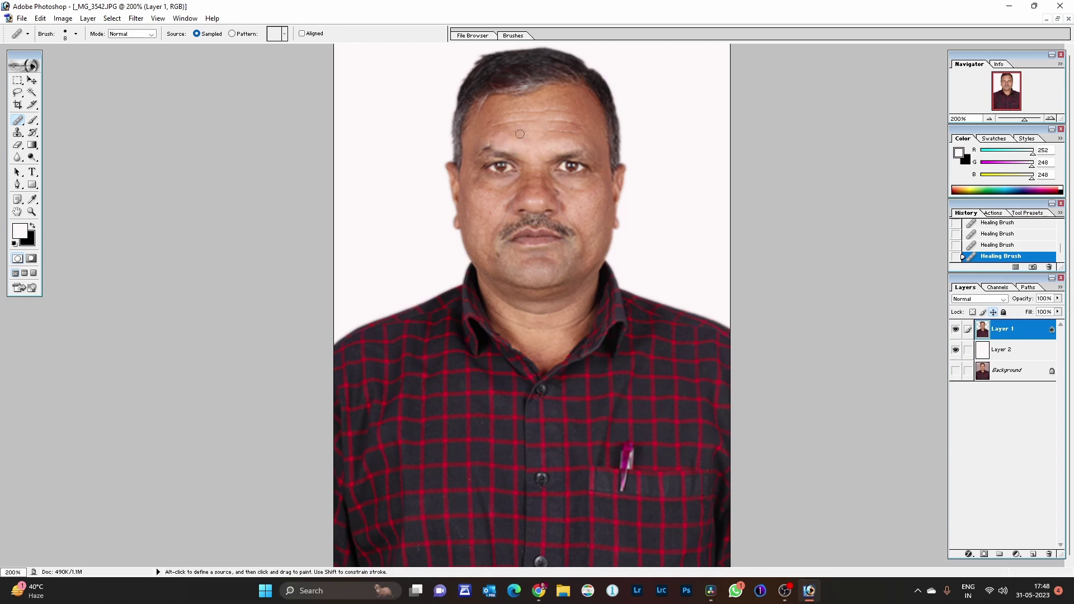
click(488, 144)
drag(492, 126, 560, 122)
drag(546, 133, 575, 133)
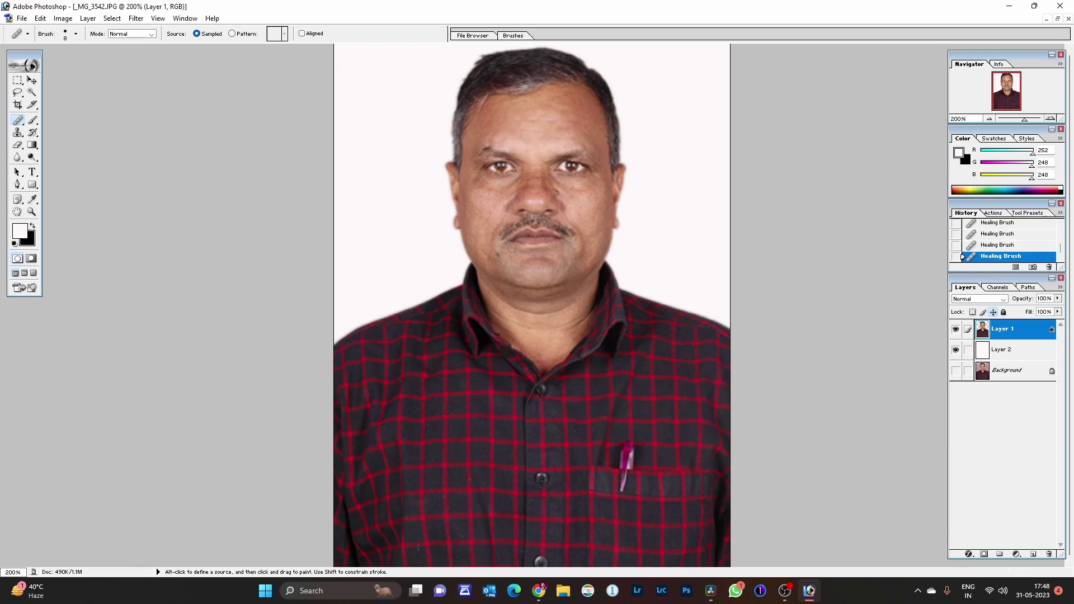
Sample clean skin near the chin and heal the dark chin blemish
key(alt)
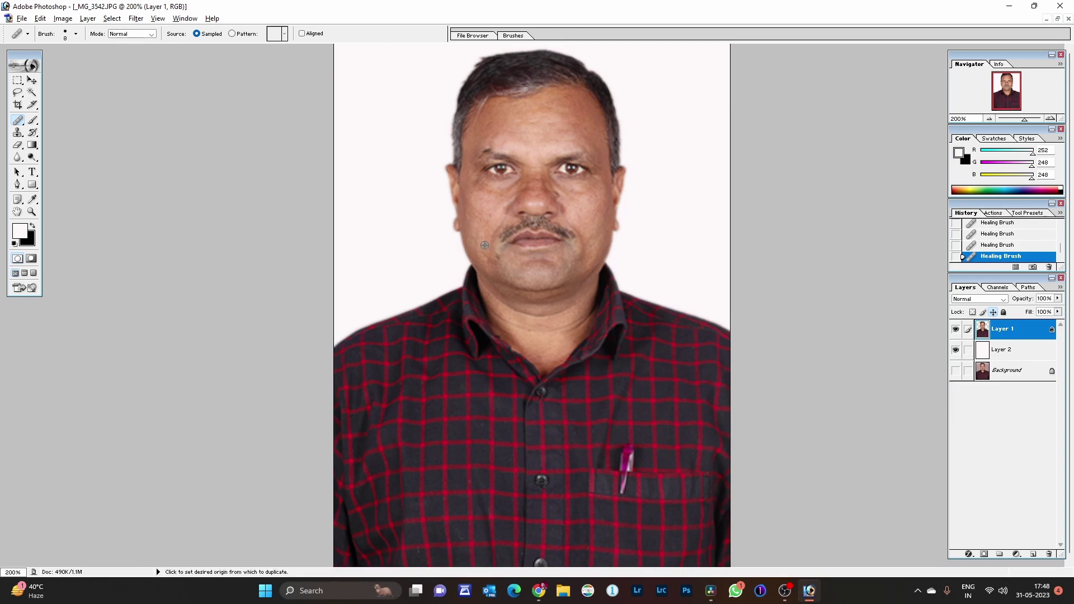
alt+click(484, 244)
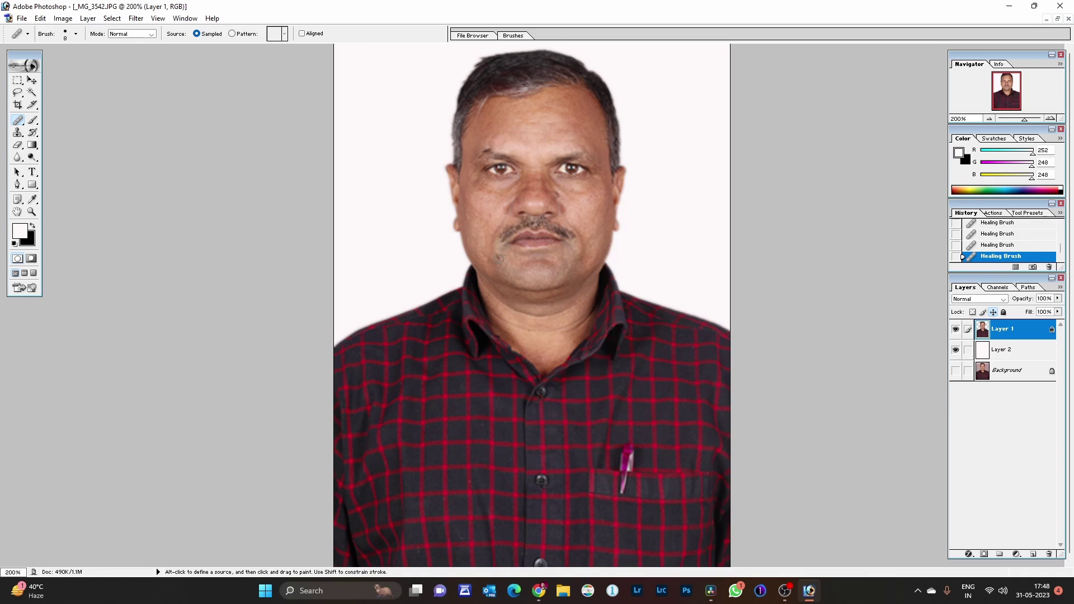
click(497, 256)
Flatten the portrait and Layer 2 into one Background layer, discarding the hidden original photo
key(alt+l)
key(f)
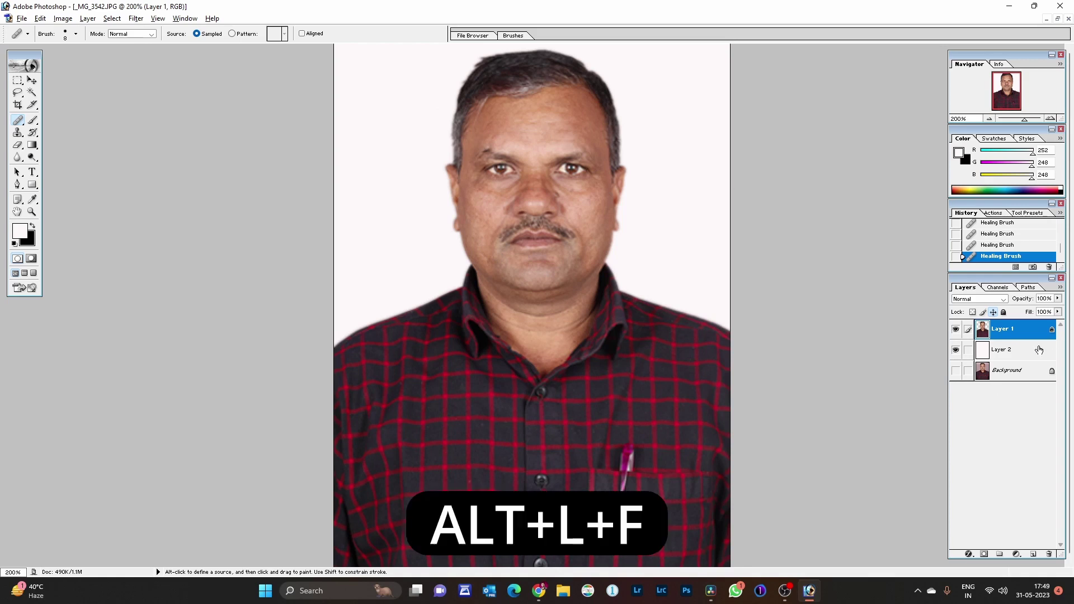
key(alt+l)
key(f)
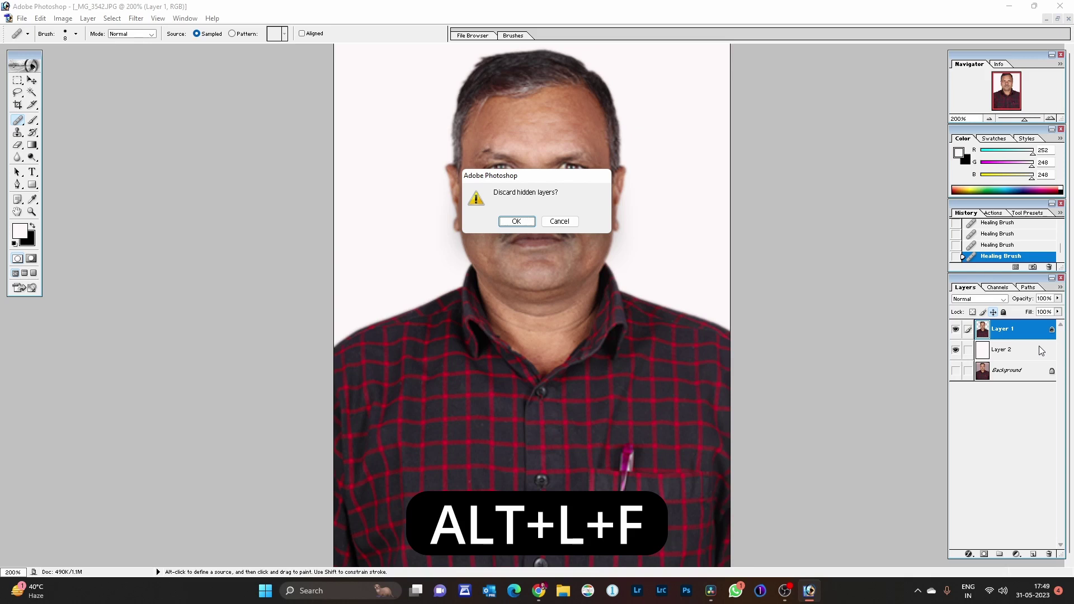
key(Return)
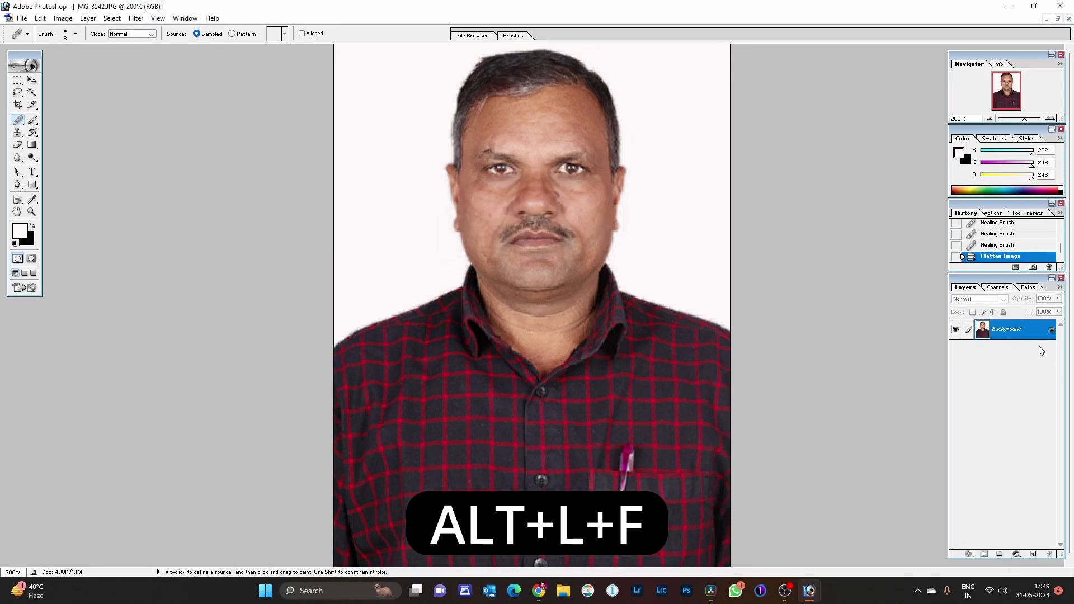
key(ctrl+z)
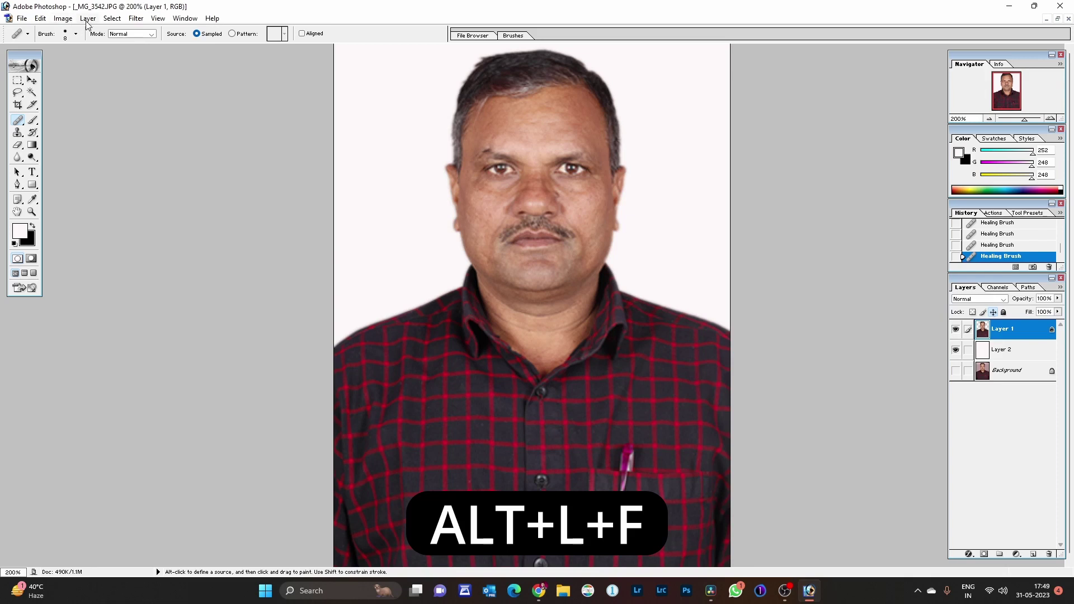
click(87, 21)
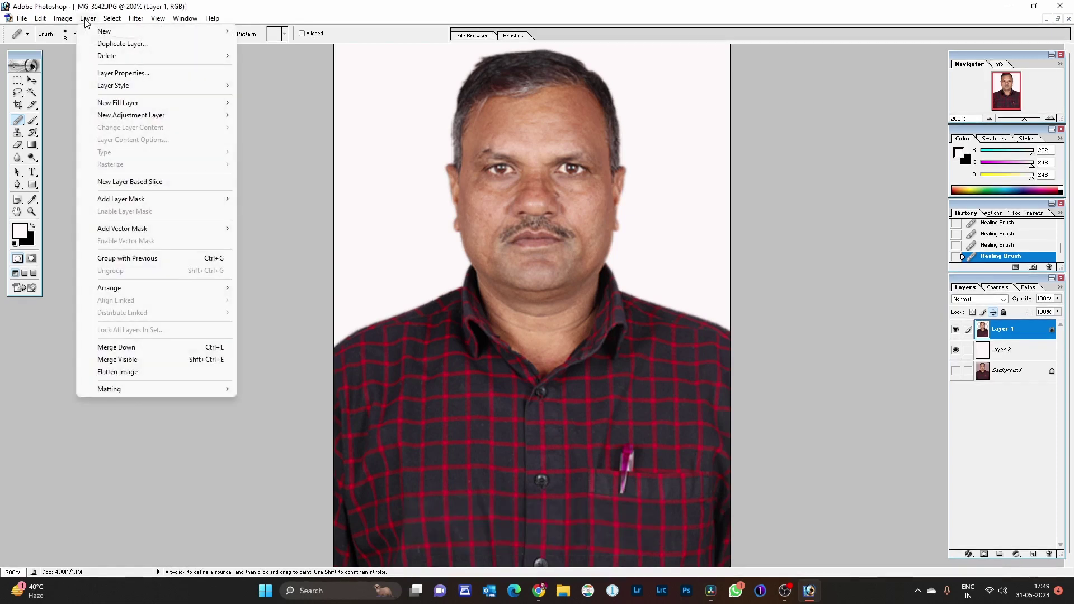
click(134, 372)
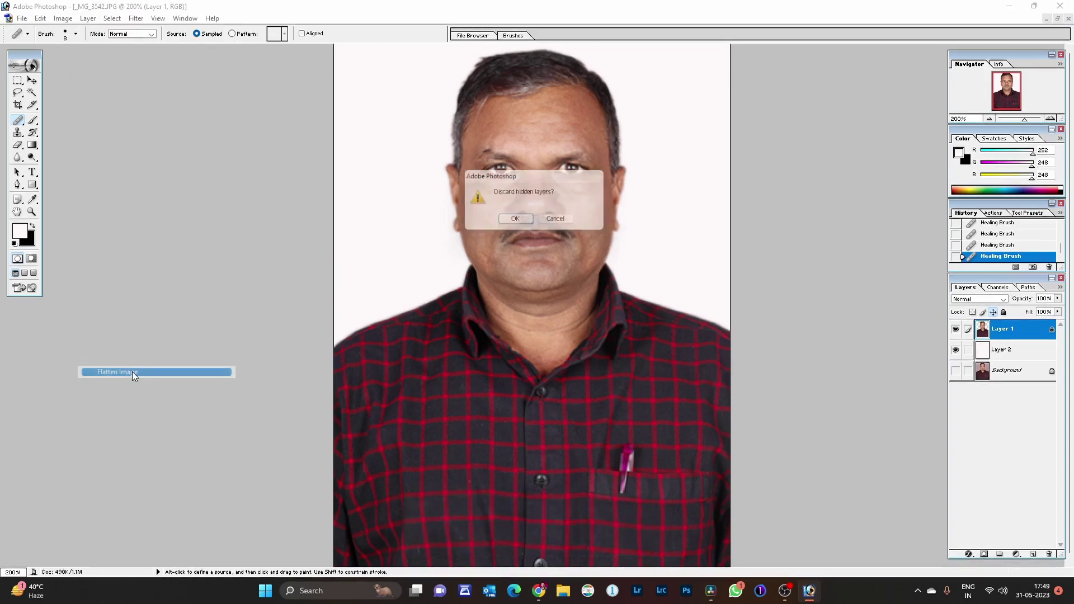
click(501, 222)
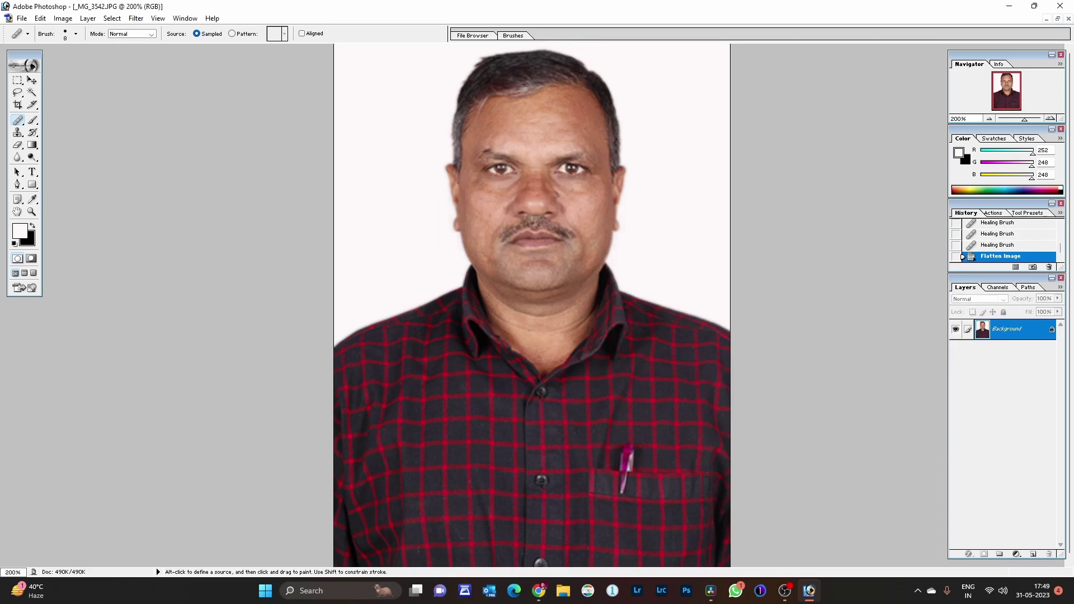
Apply Curves raising the RGB midtones and slightly lifting the Red channel curve
key(ctrl)
key(ctrl+m)
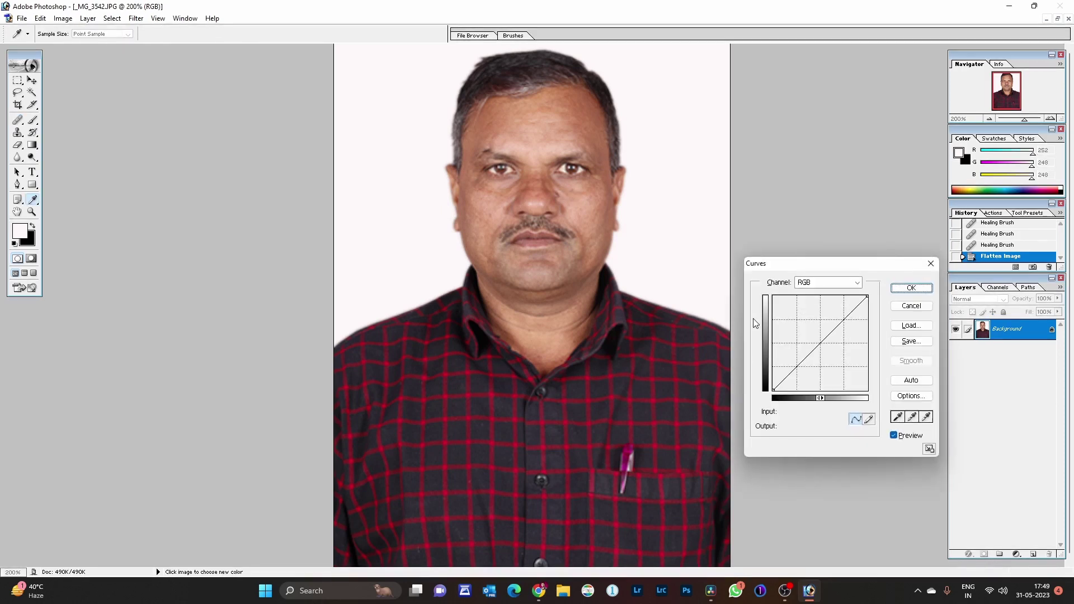
drag(798, 261, 842, 259)
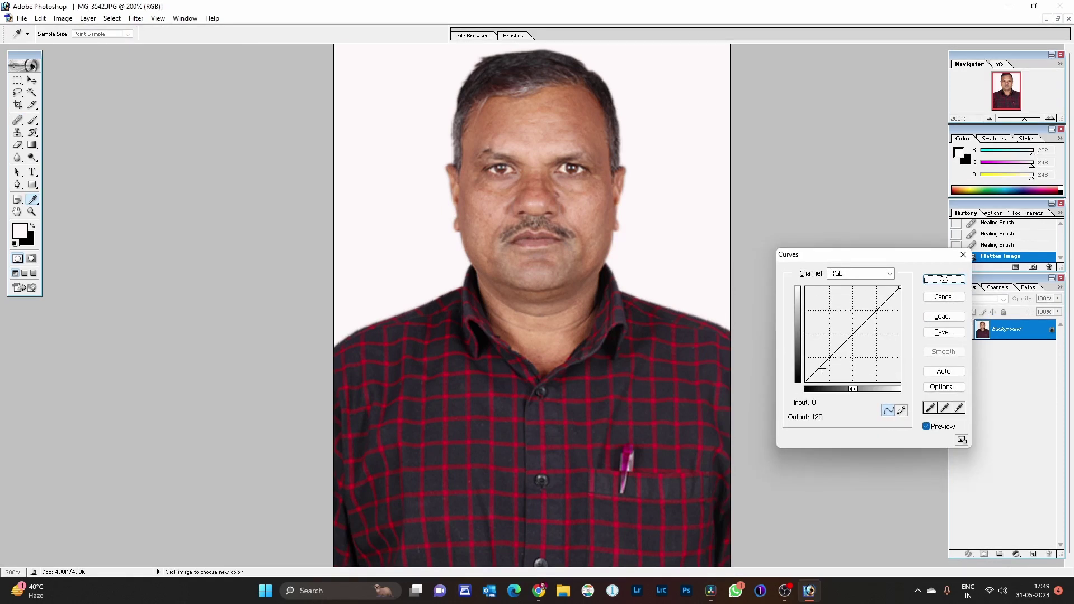
drag(851, 335, 851, 331)
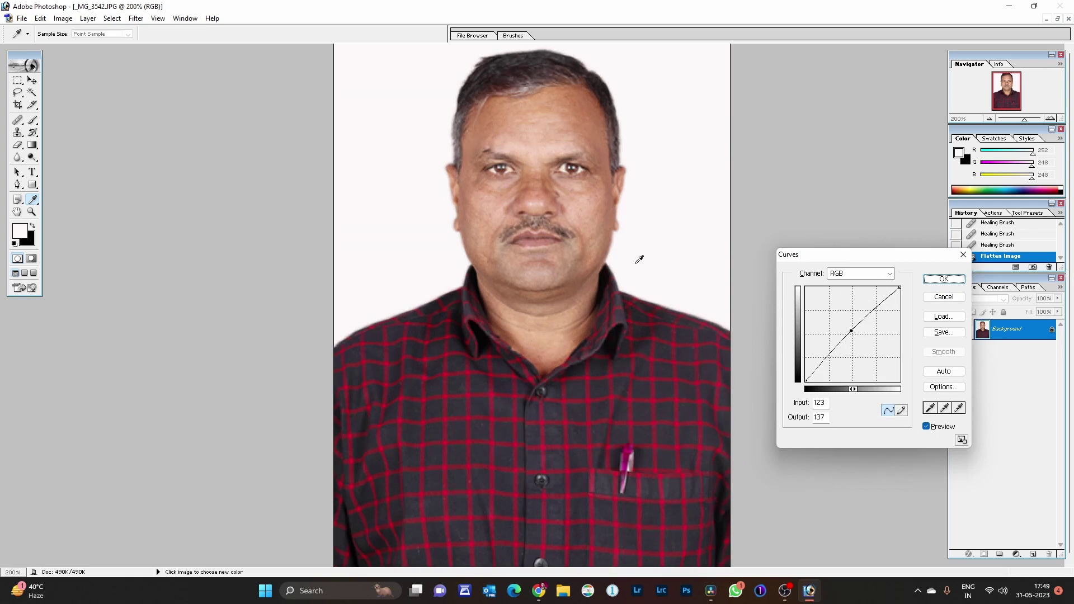
click(842, 274)
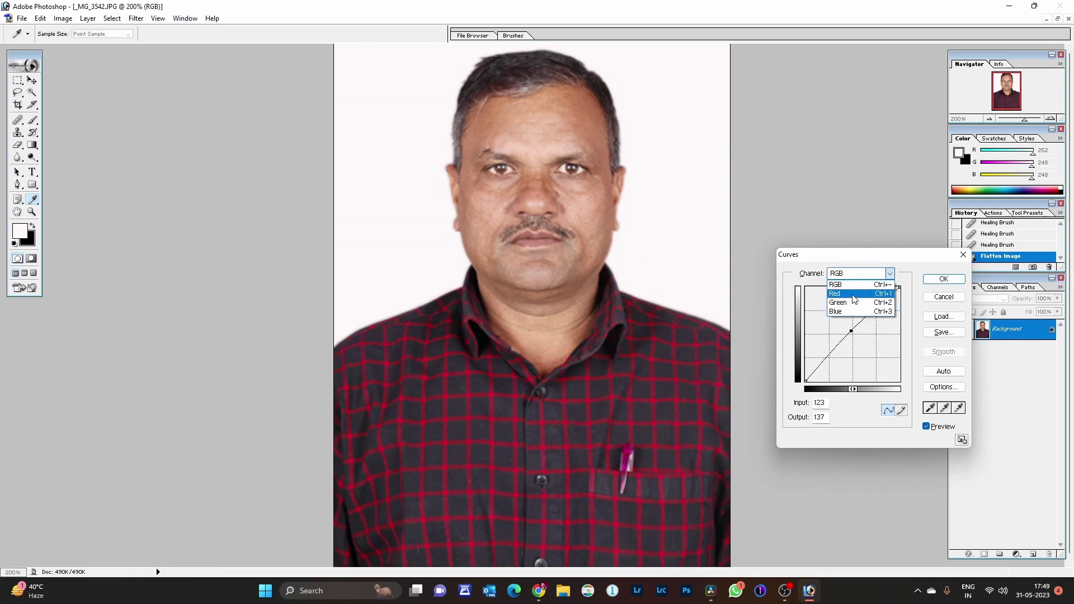
click(850, 295)
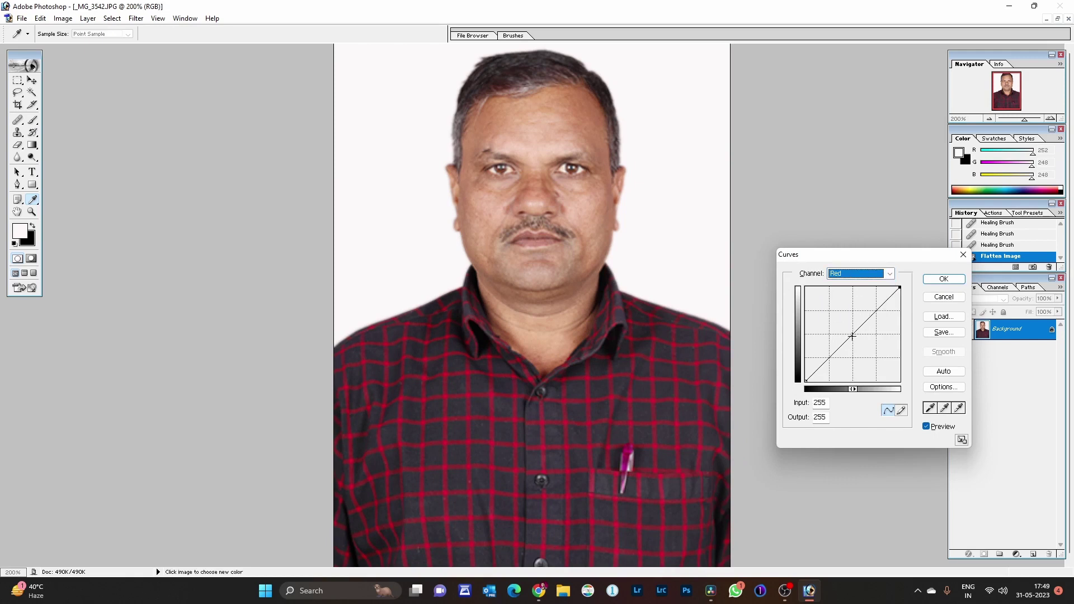
drag(852, 336, 855, 333)
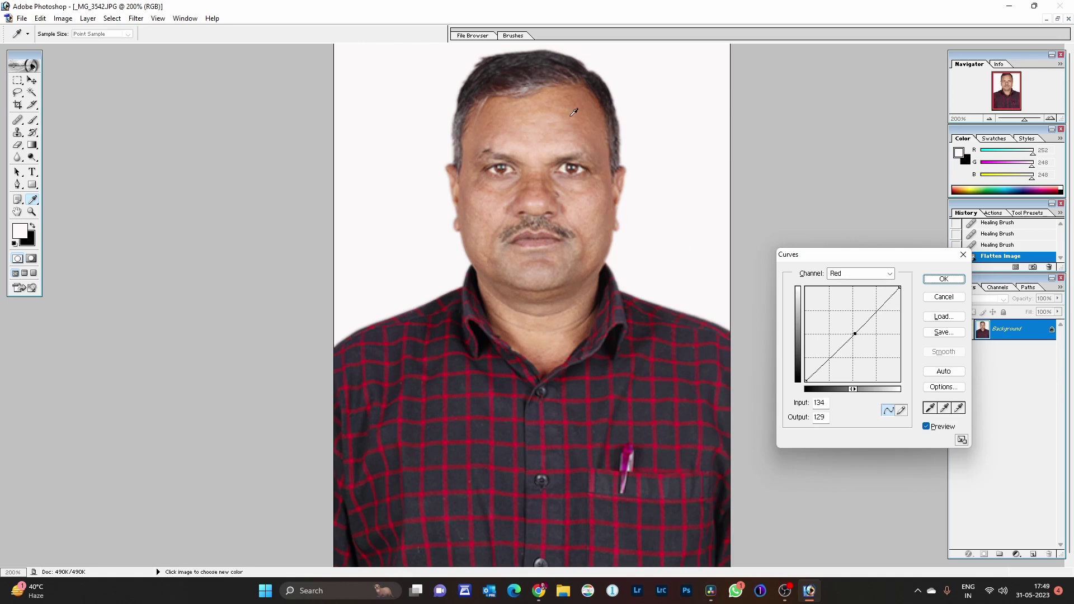
click(934, 279)
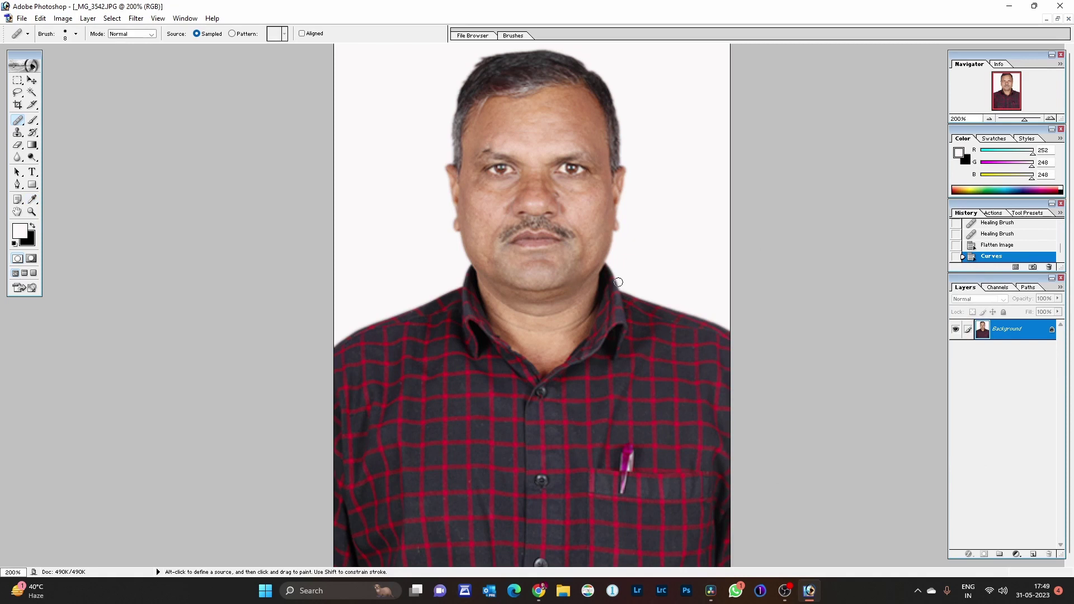
key(ctrl)
Apply a midtone Color Balance of -4, 0, +12, shifting toward cyan and blue
key(ctrl+b)
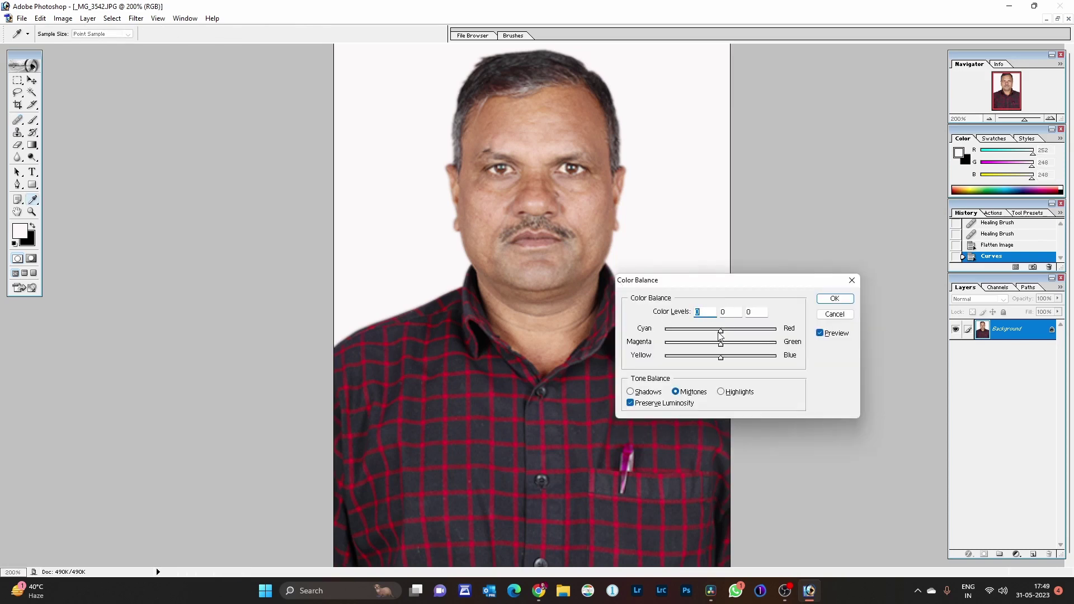
mouse_move(722, 335)
mouse_down()
mouse_move(686, 334)
mouse_move(762, 335)
mouse_move(720, 335)
mouse_up()
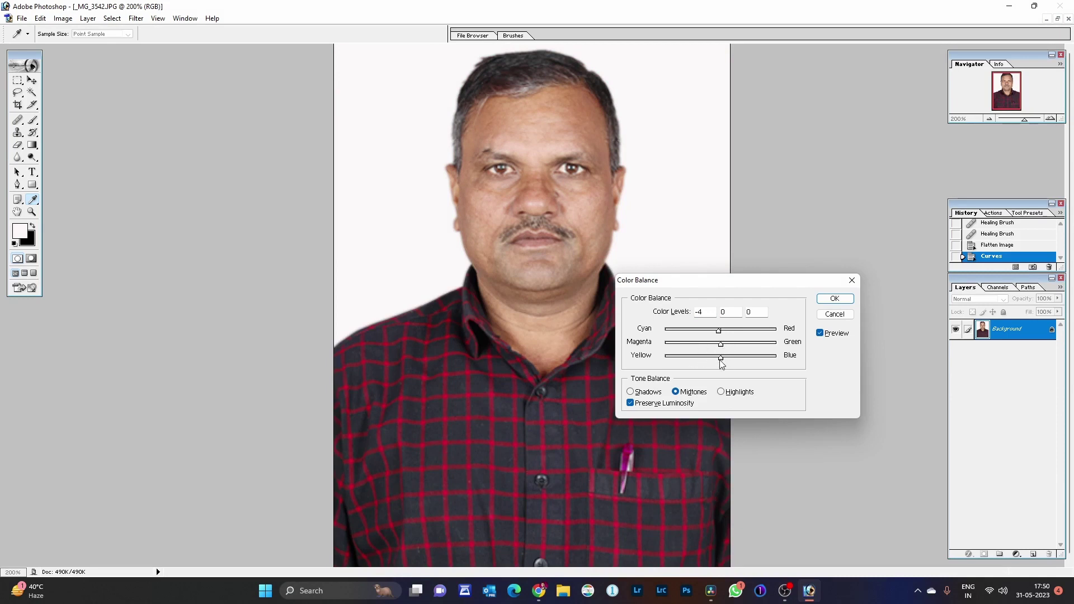
mouse_move(721, 359)
mouse_down()
mouse_move(696, 361)
mouse_move(729, 363)
mouse_up()
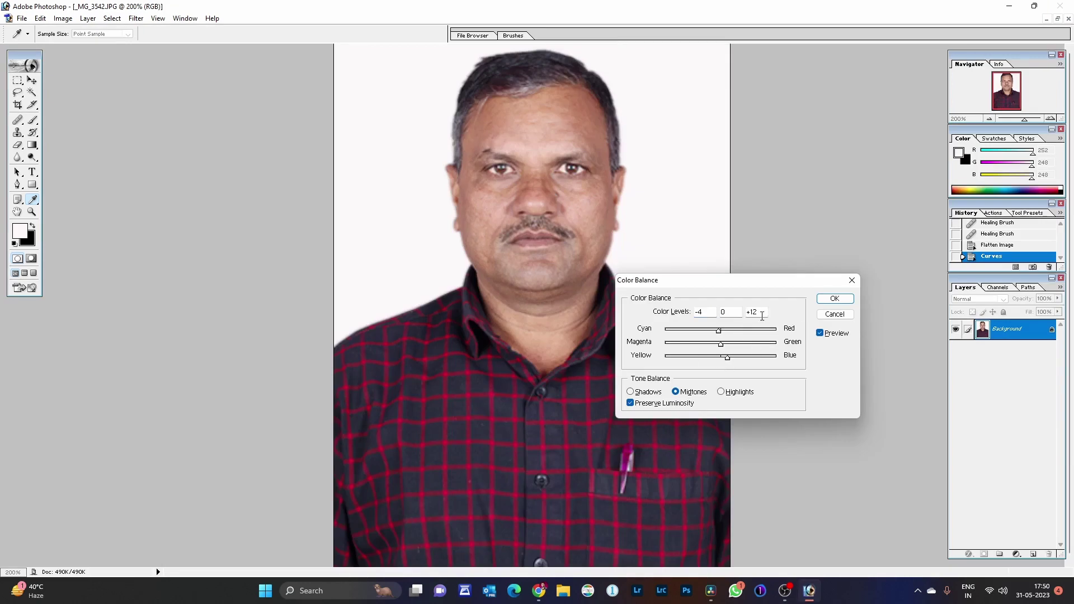
click(827, 300)
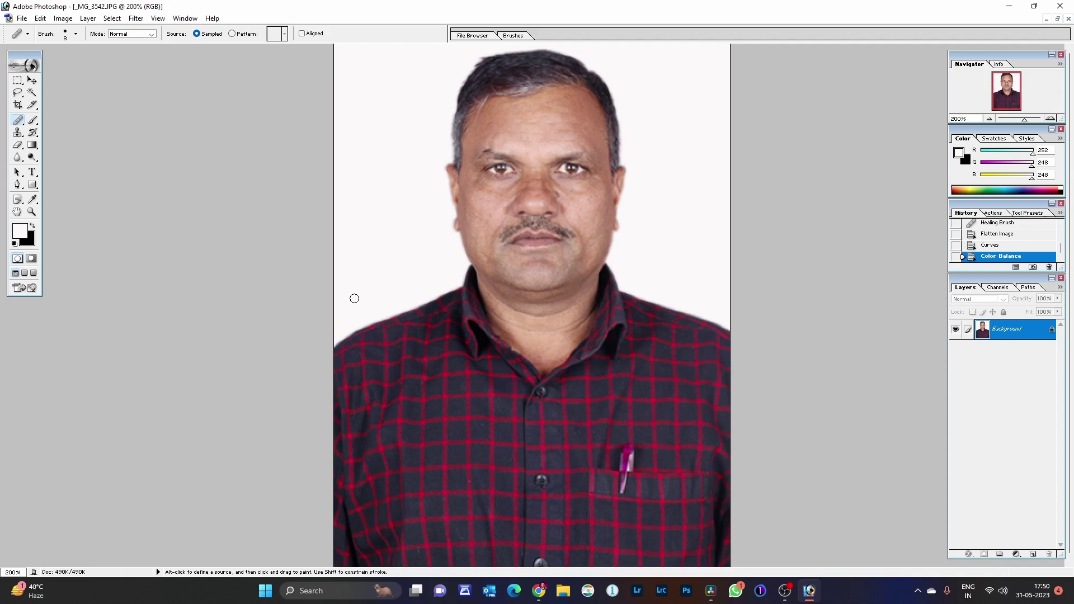
Select all of the portrait and create a new A4 document, 210 × 297 mm at 300 pixels/inch
key(ctrl+a)
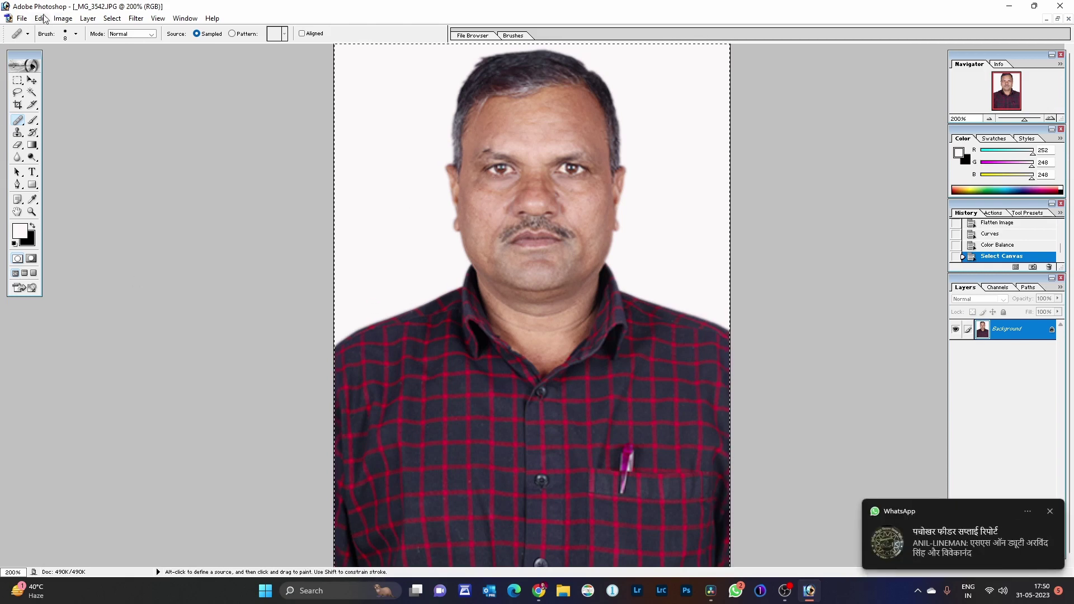
click(21, 18)
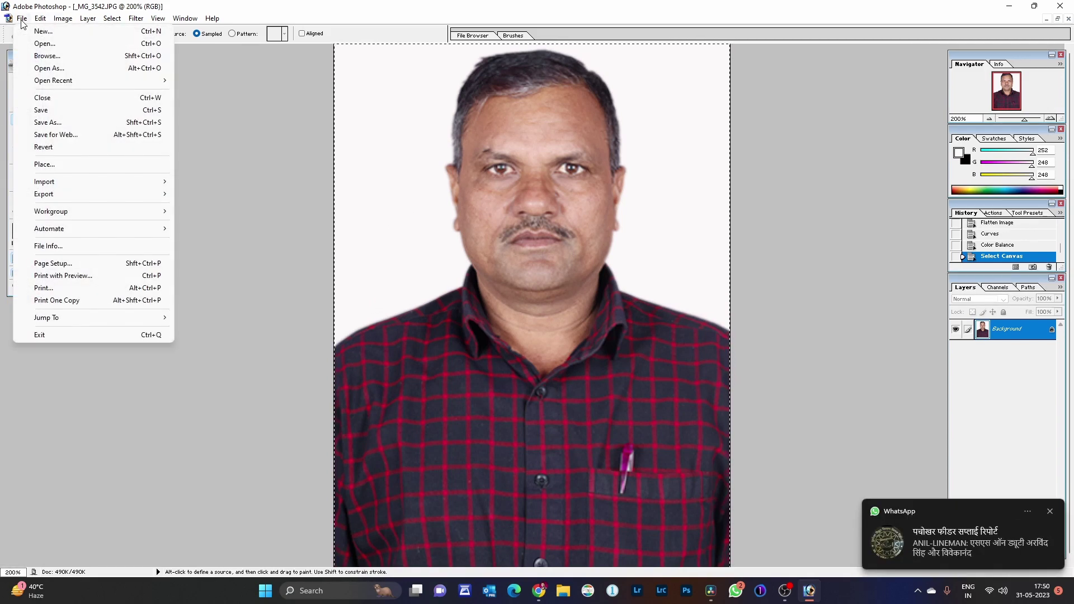
click(58, 36)
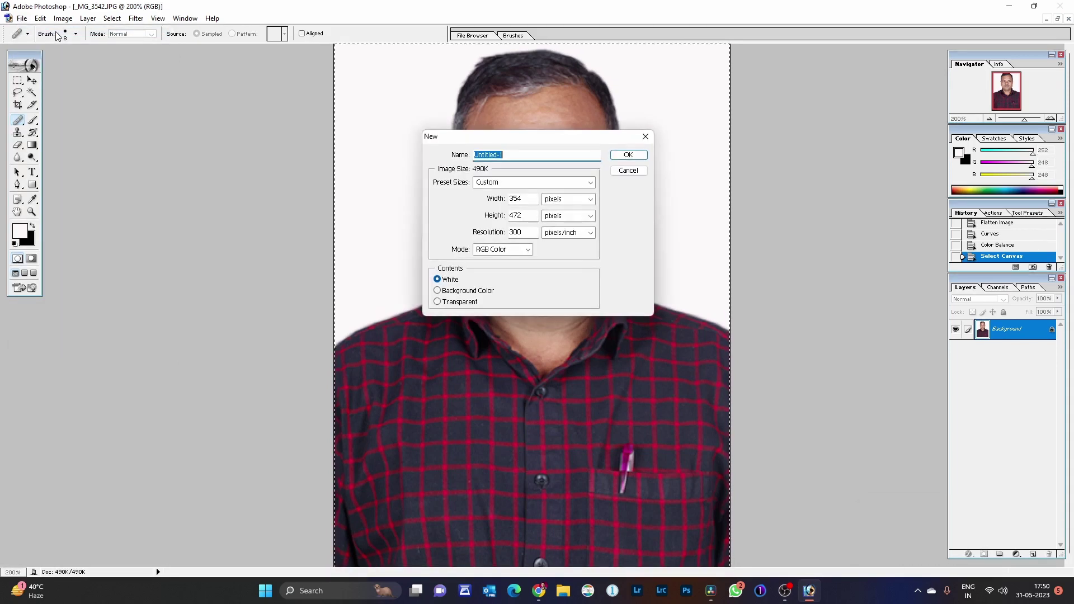
click(499, 182)
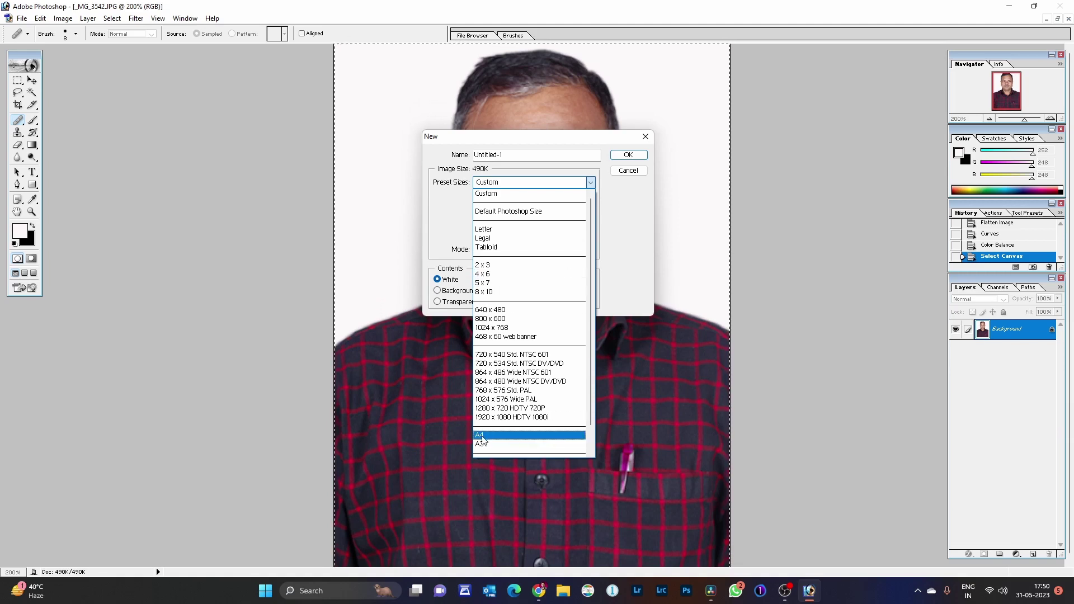
click(482, 436)
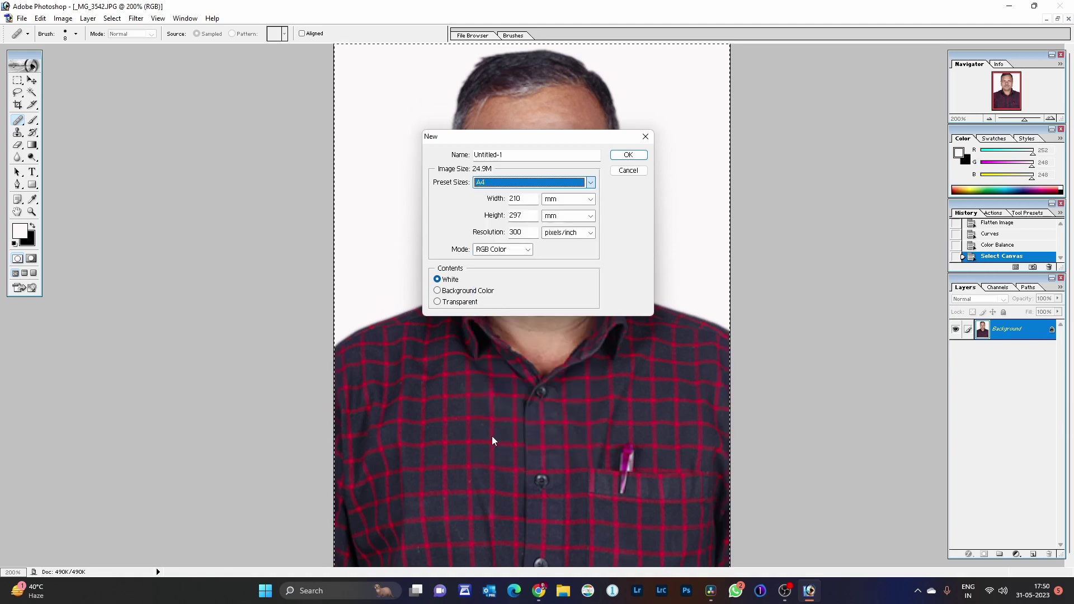
click(618, 154)
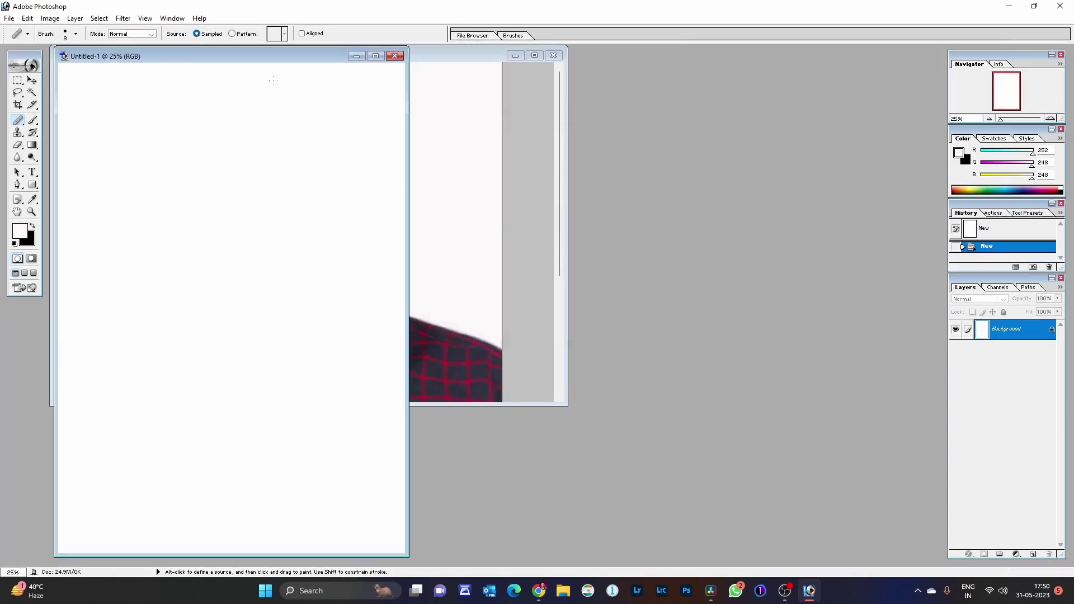
Drag a copy of the portrait onto Untitled-1 as Layer 1 and position it near the top-left
drag(214, 56, 698, 58)
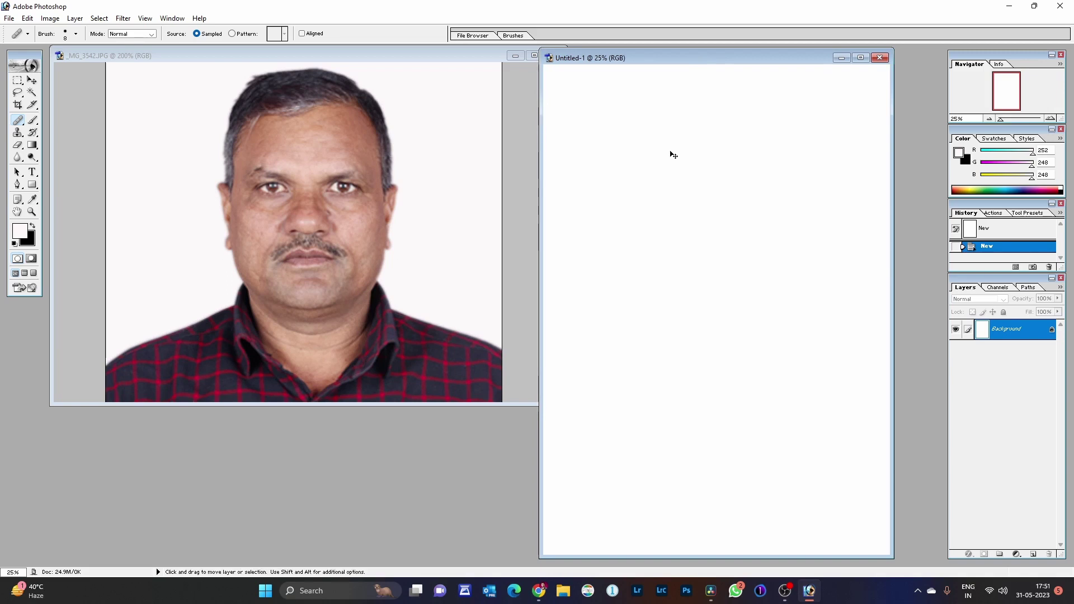
key(ctrl+v)
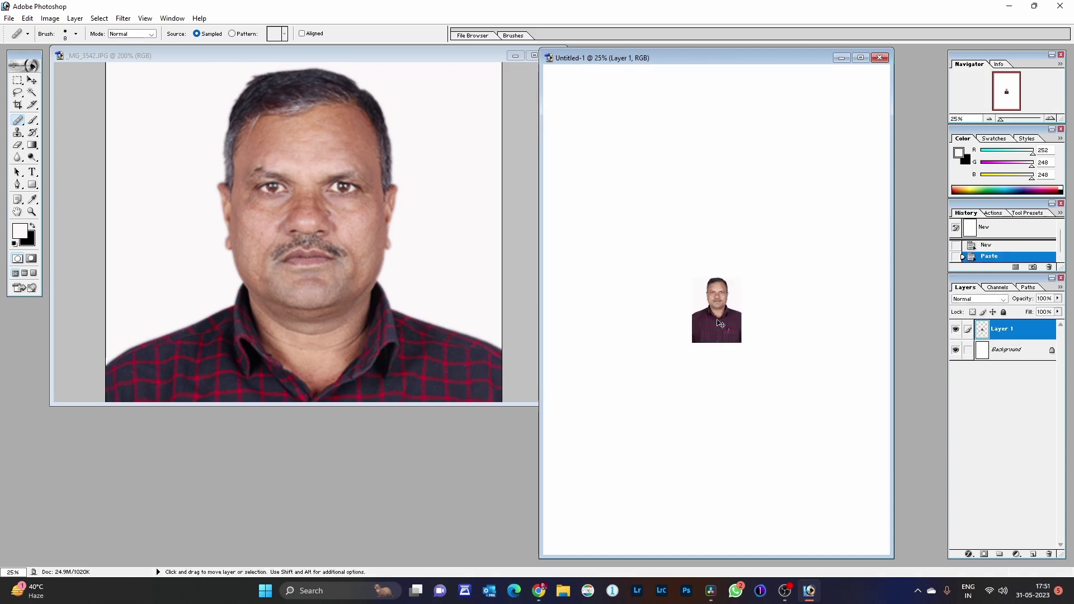
key(ctrl+z)
click(31, 82)
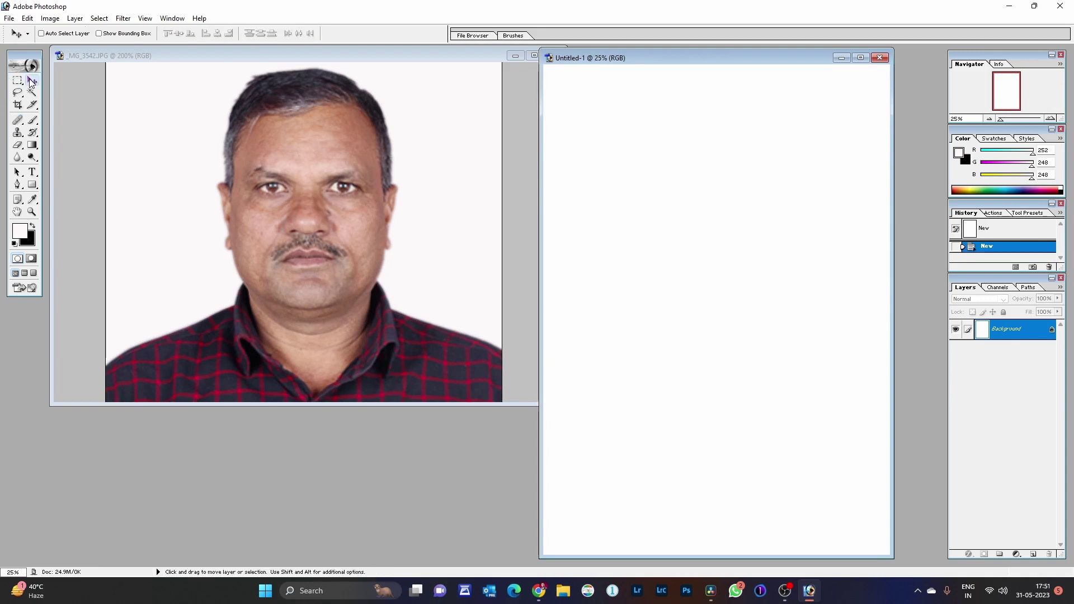
click(301, 190)
key(ctrl+a)
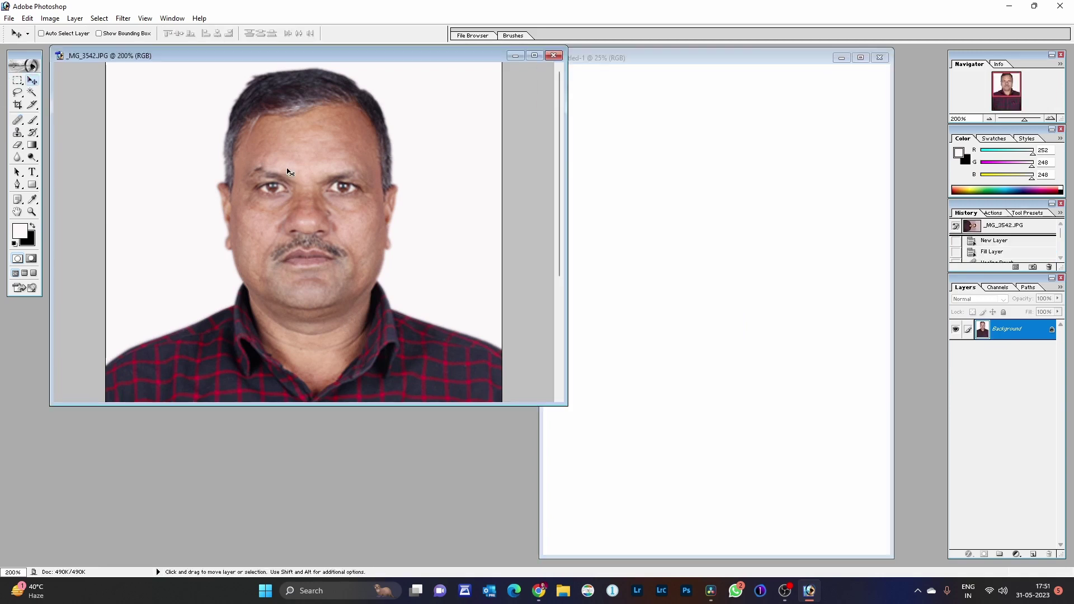
drag(316, 173, 757, 266)
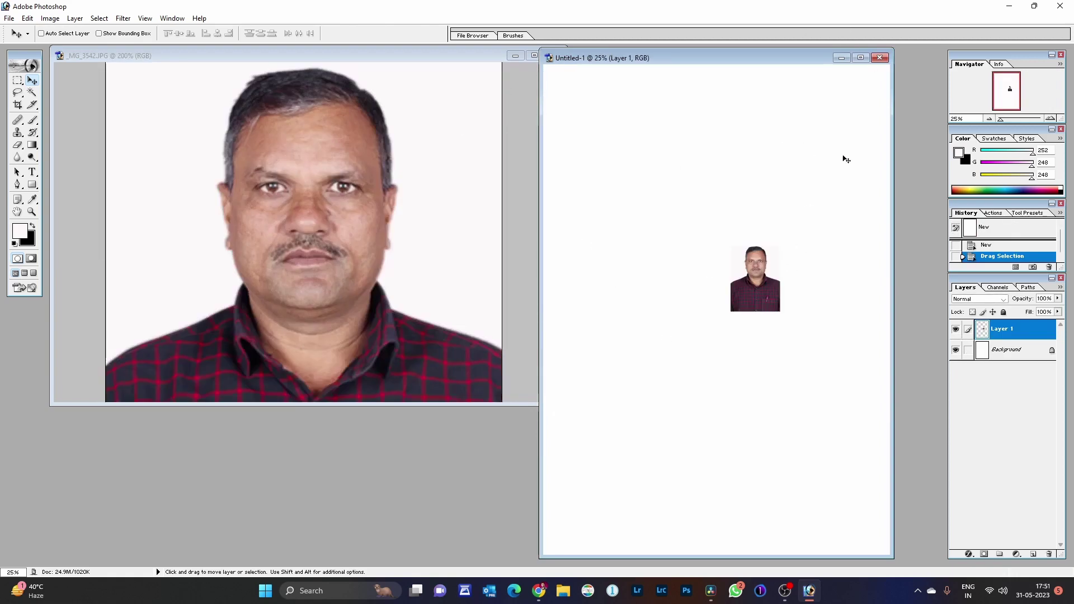
drag(760, 291, 648, 212)
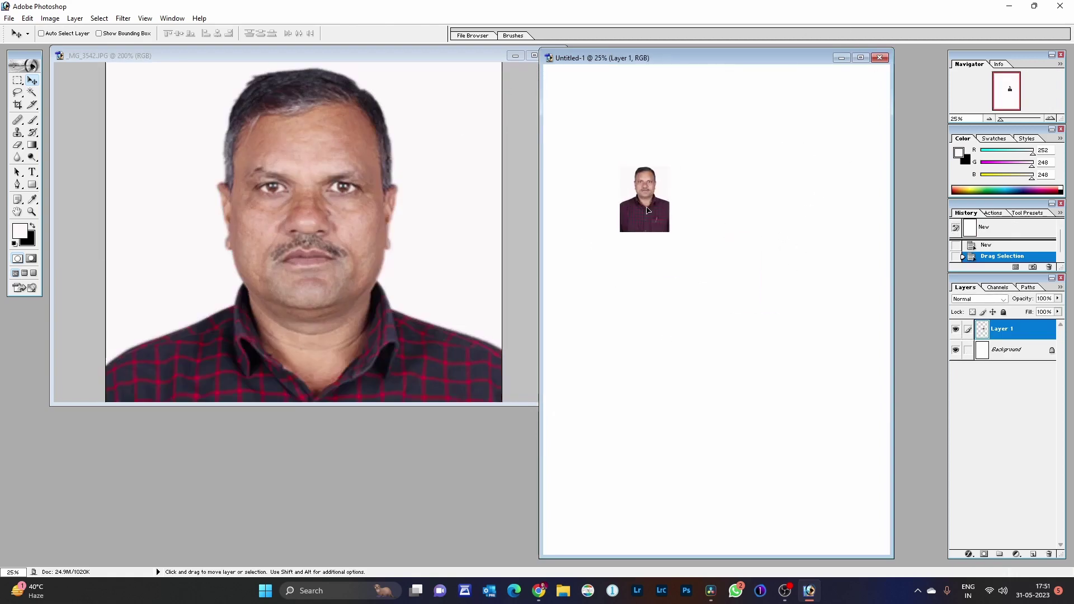
click(862, 58)
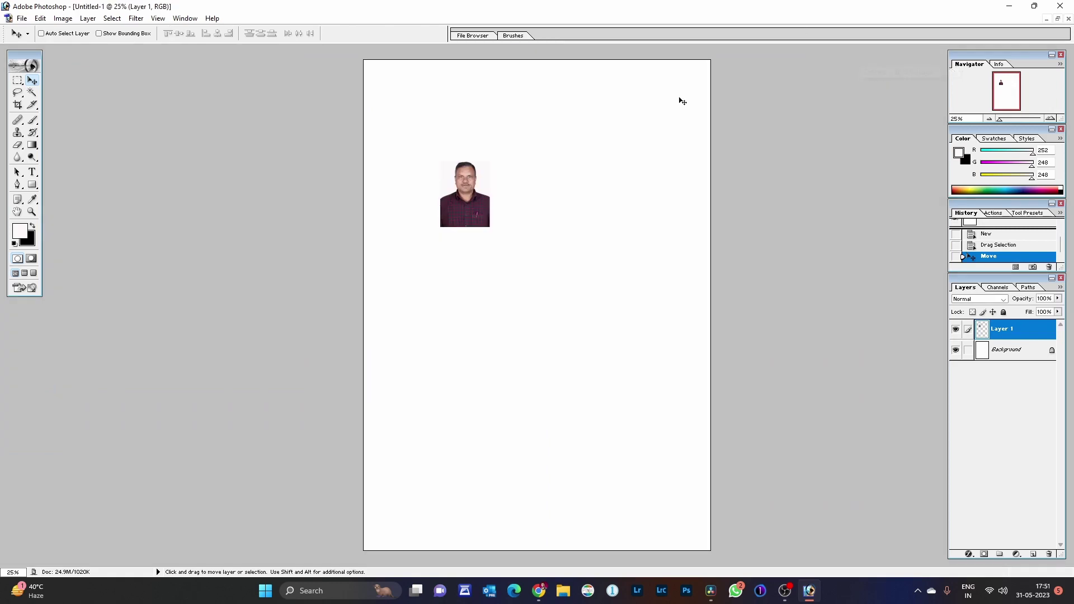
drag(463, 211, 432, 177)
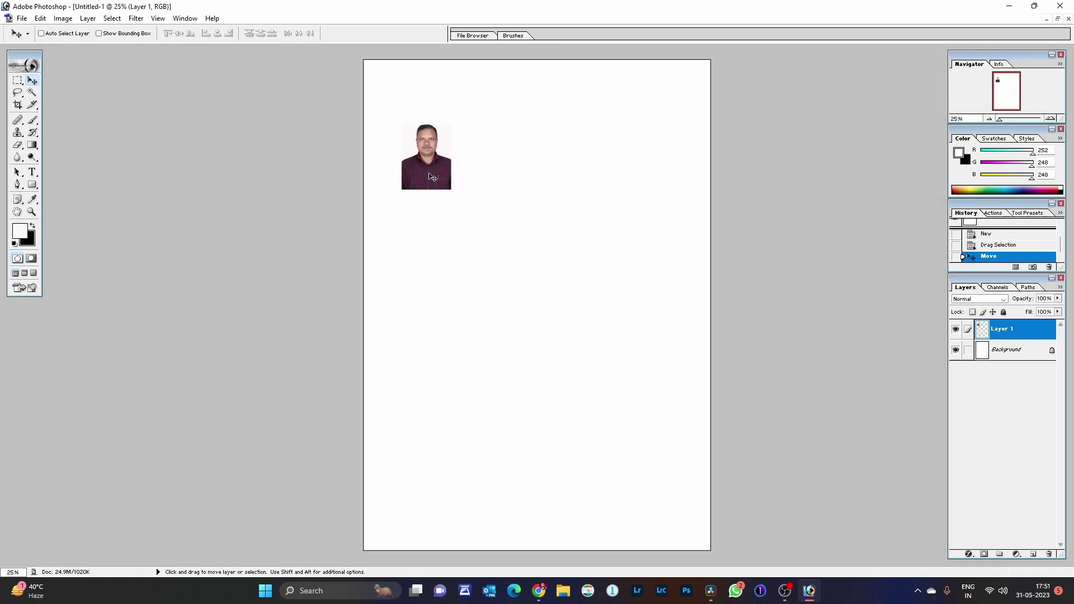
Stroke the photo with a thin centre-aligned black (000000) border
click(42, 20)
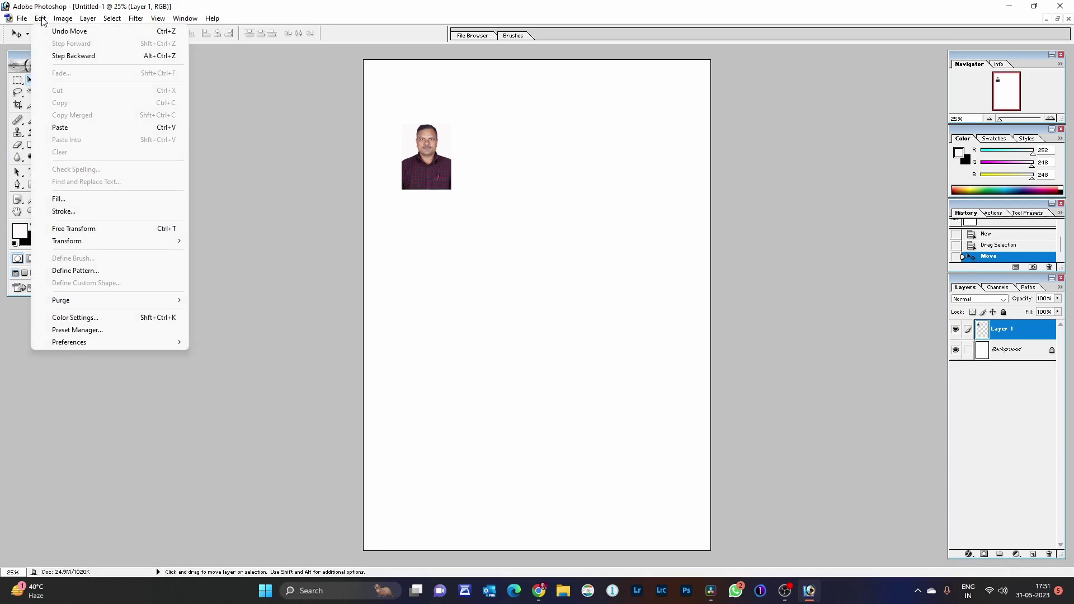
click(63, 212)
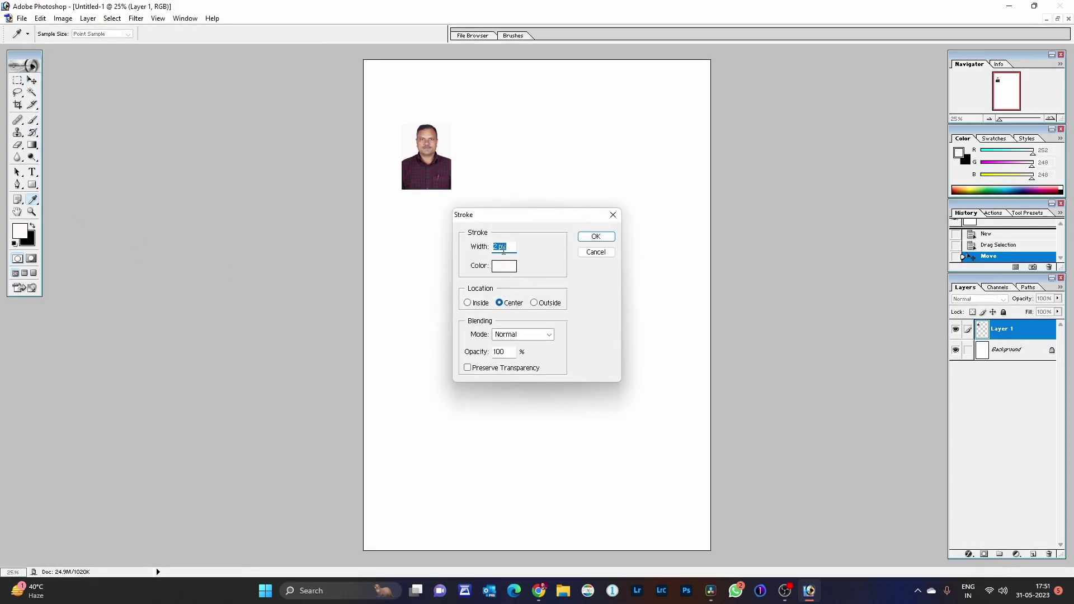
click(510, 271)
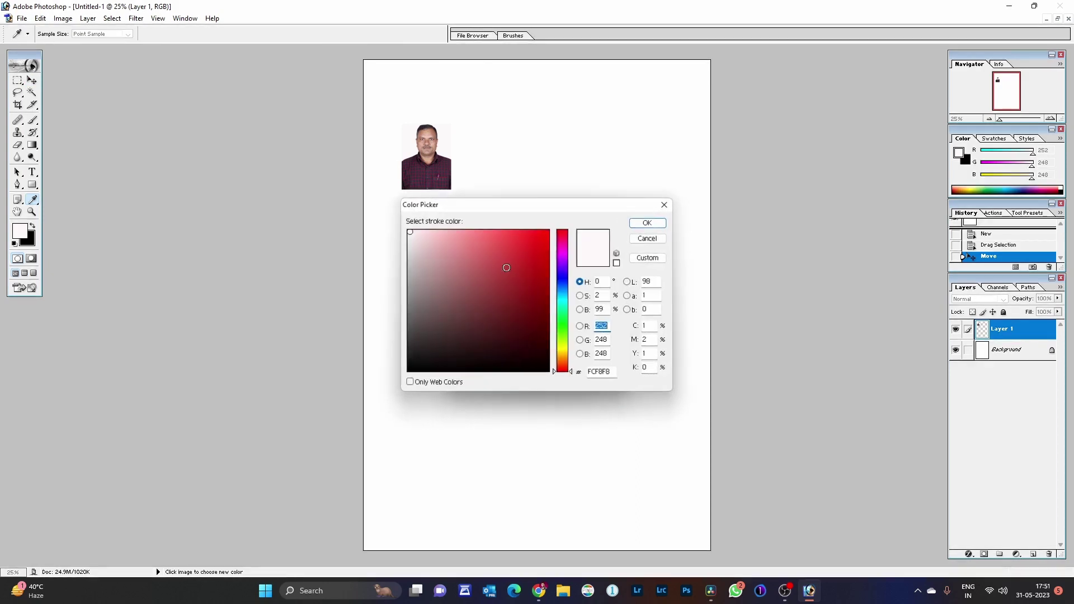
click(409, 370)
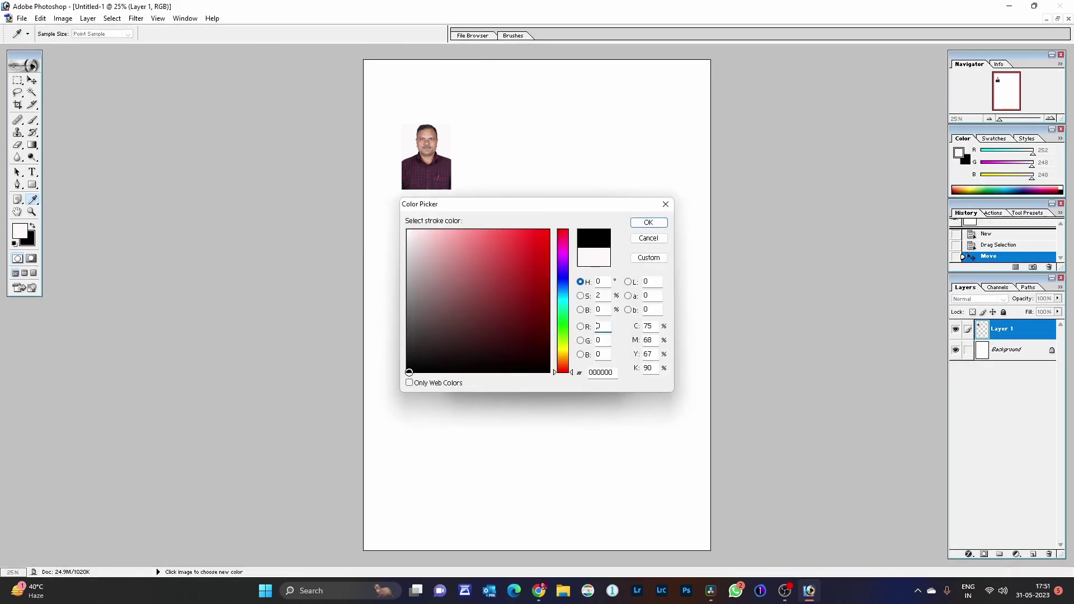
click(652, 222)
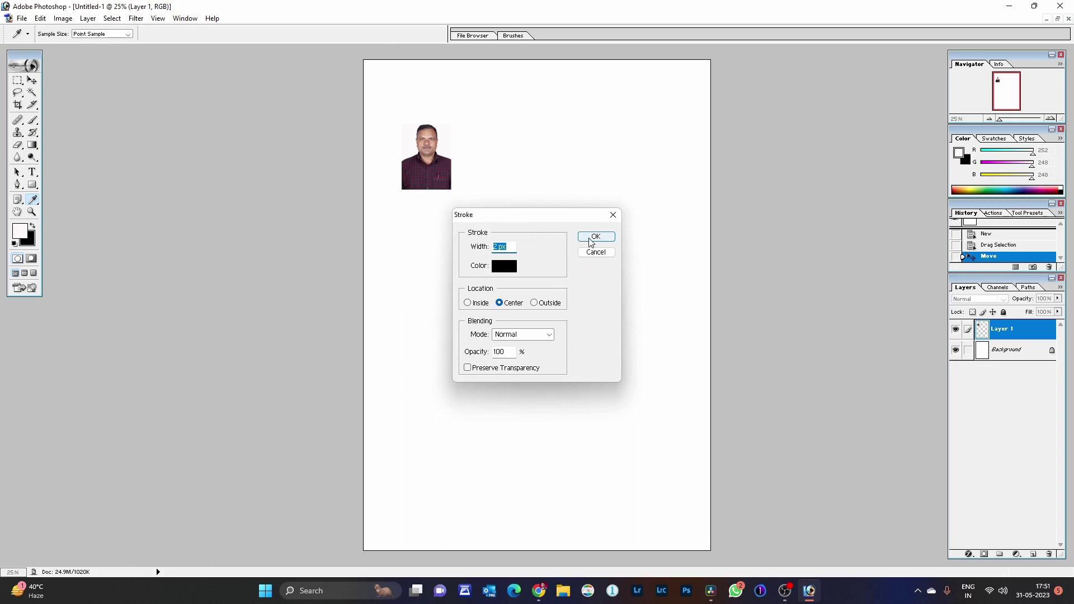
click(596, 237)
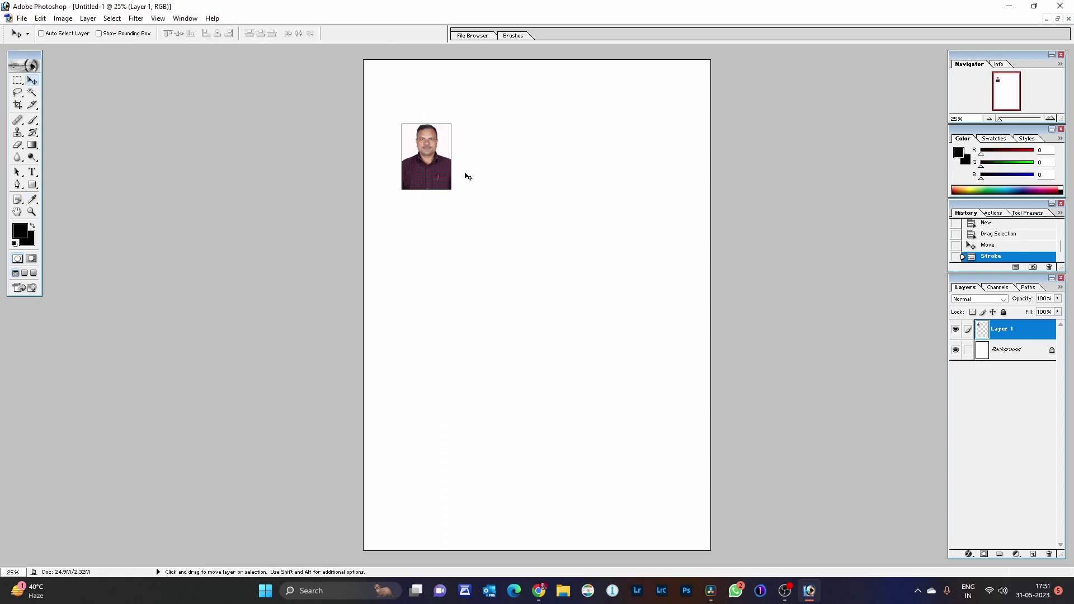
Place the photo in the top-left corner, duplicate it into a row of six, and merge them into Layer 1
drag(441, 175, 408, 117)
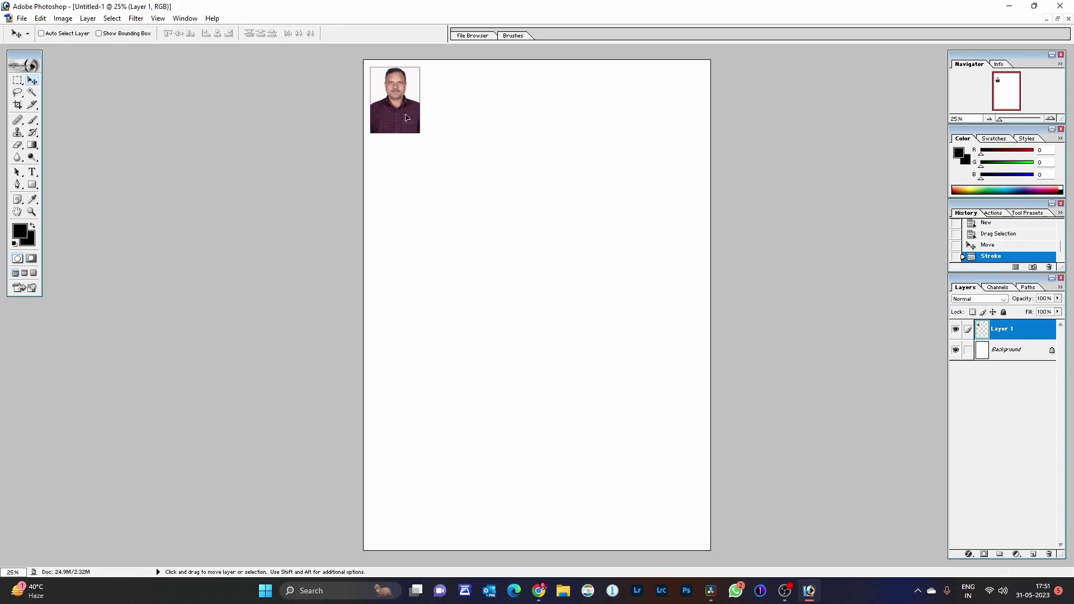
drag(407, 118, 405, 116)
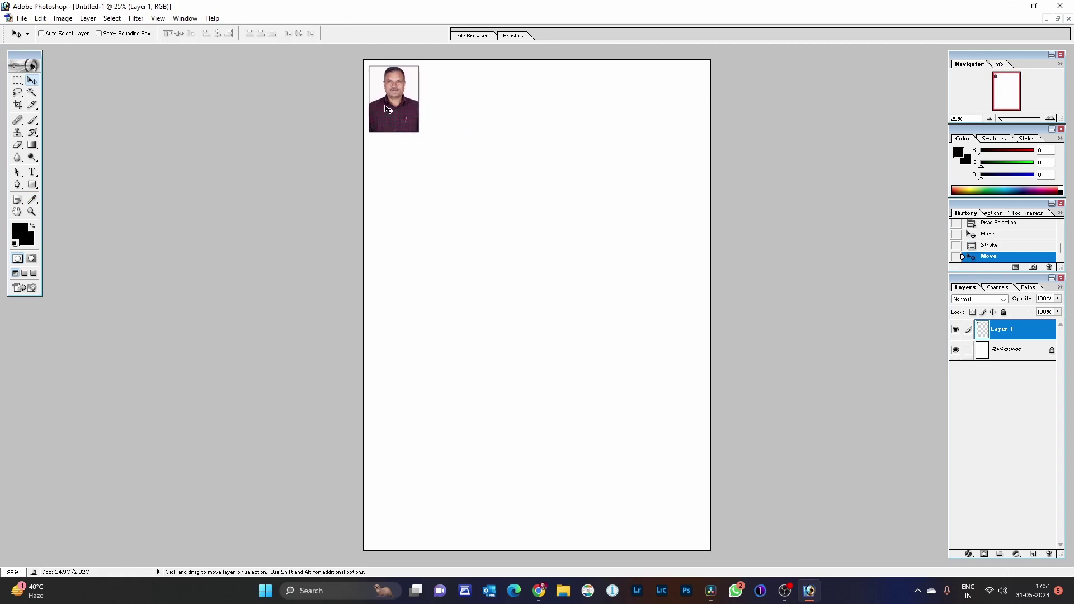
key(shift)
key(alt)
drag(396, 109, 661, 108)
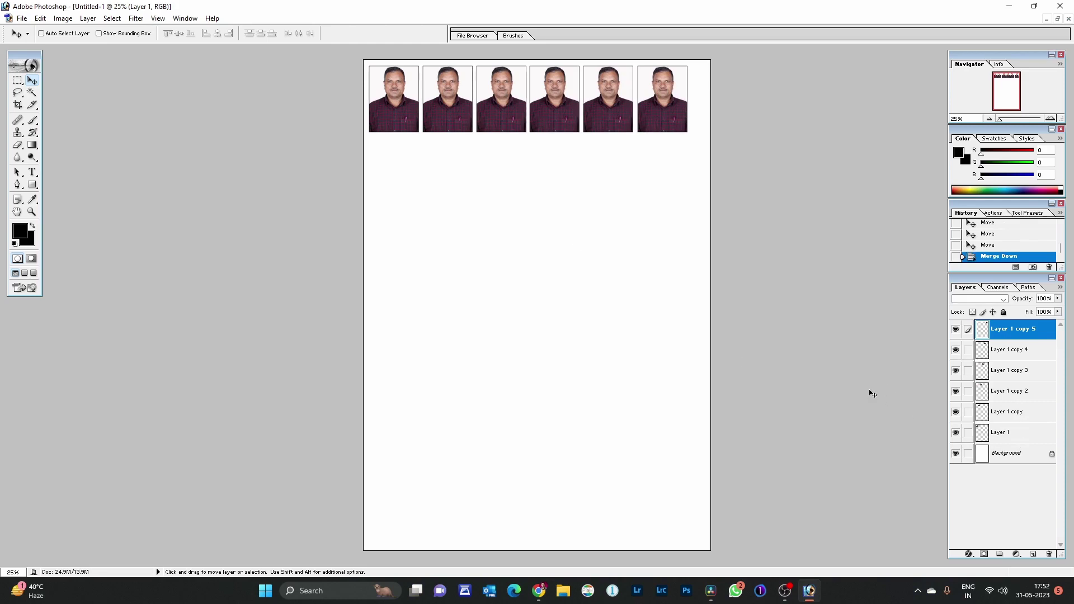
key(ctrl+e)
key(ctrl+e)
key(ctrl+e)
key(ctrl+e)
key(ctrl+e)
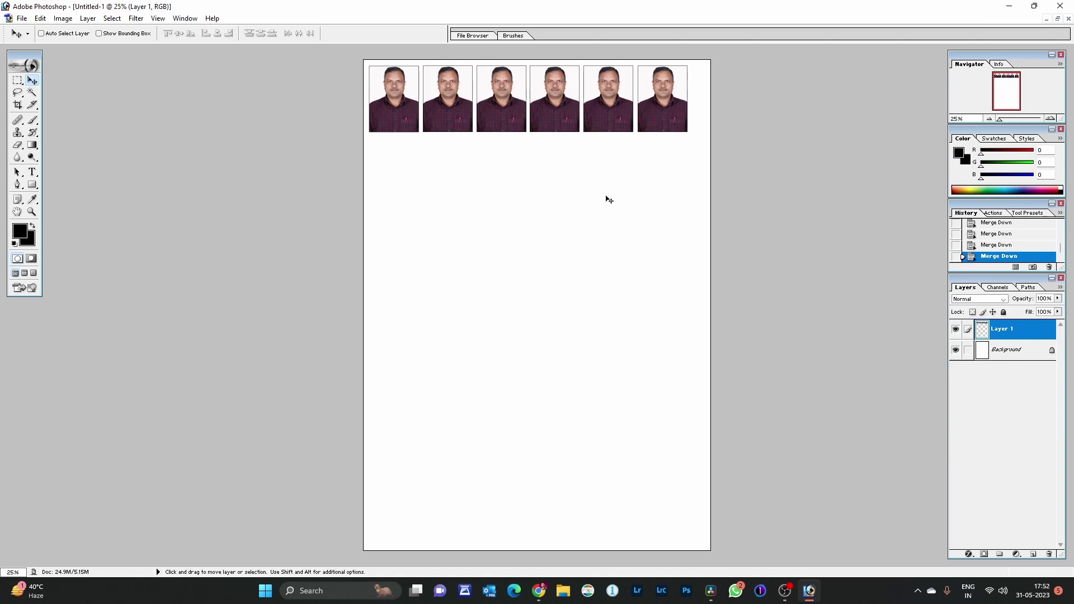
Duplicate the photo row down to seven evenly spaced rows and merge everything into Layer 1
key(shift)
key(alt)
drag(557, 108, 560, 227)
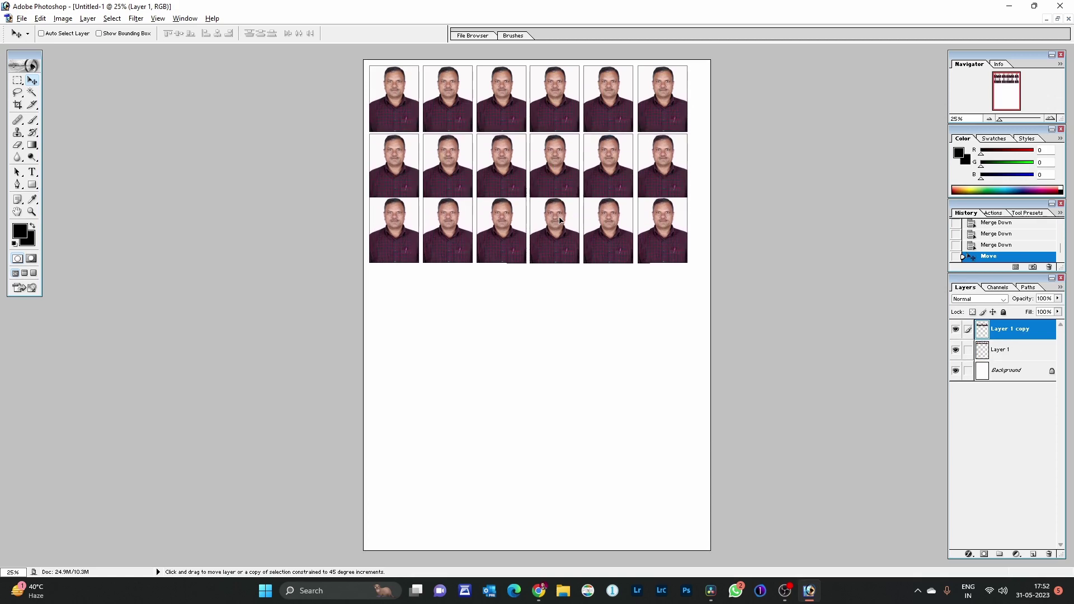
drag(561, 227, 564, 496)
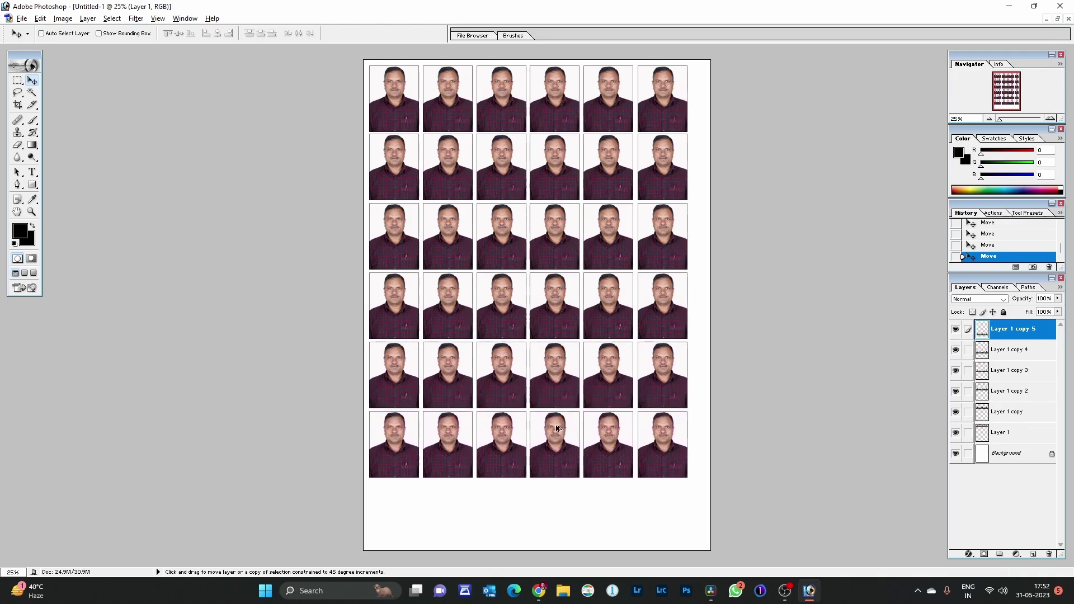
key(alt+shift+Down)
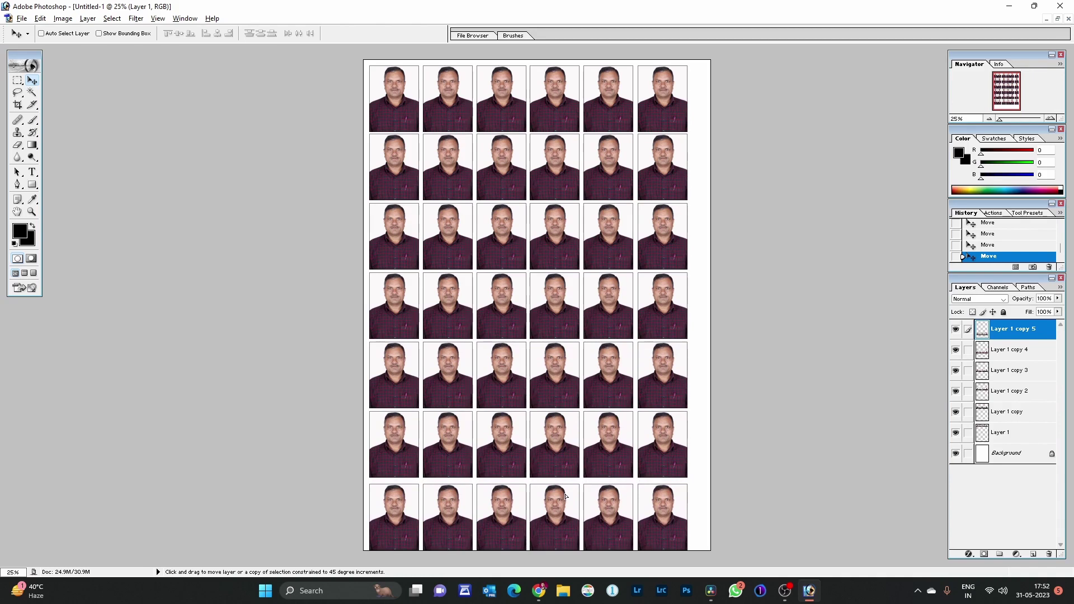
key(shift+Up)
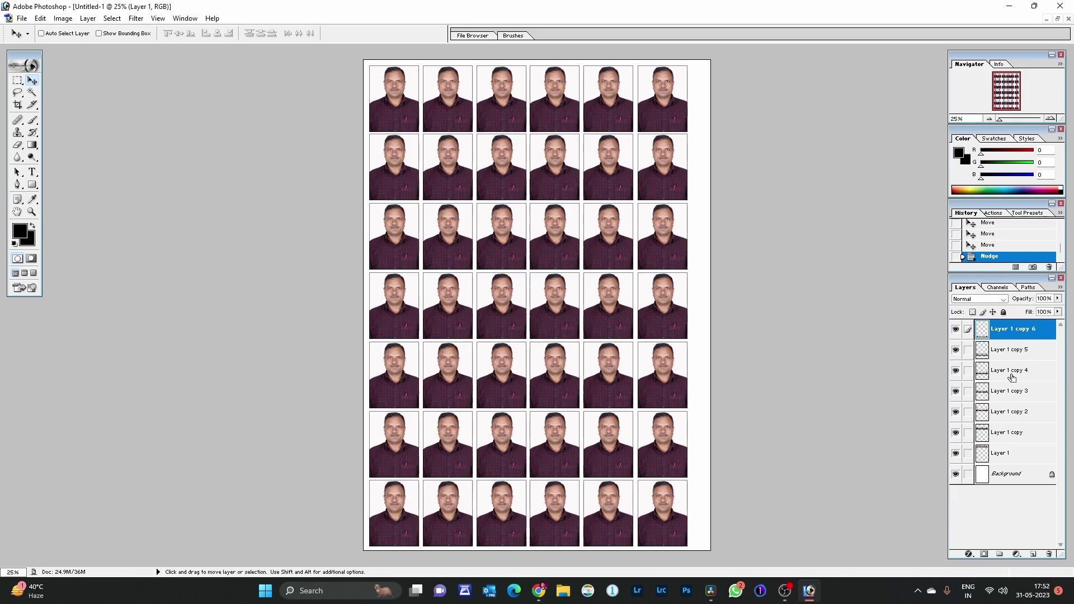
key(ctrl+e)
key(ctrl+e)
key(ctrl+e)
key(ctrl+e)
key(ctrl+e)
key(ctrl+e)
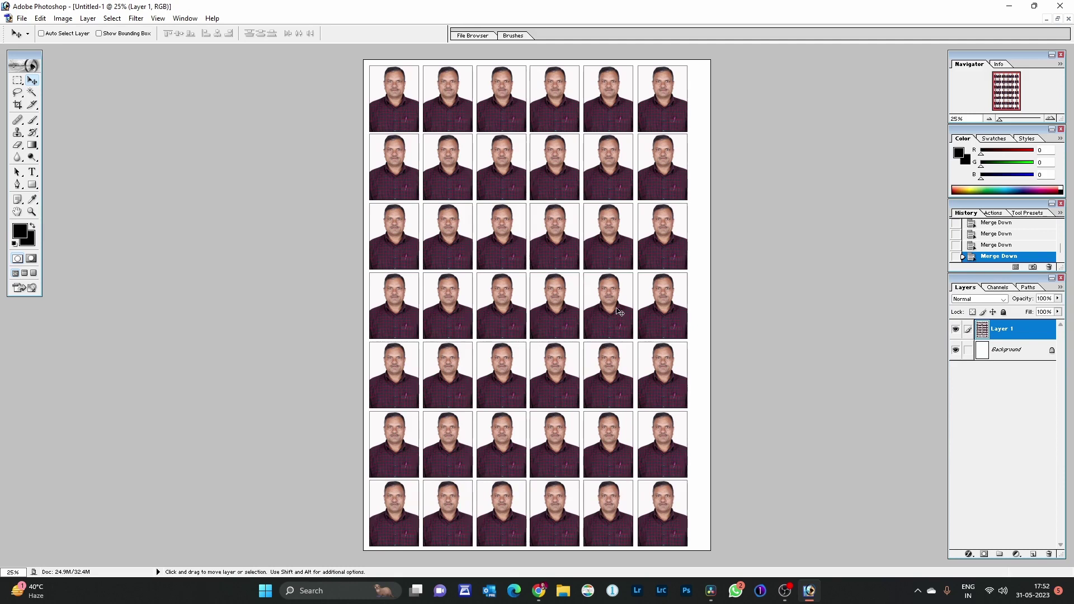
Cancel Print with Preview, then start File > Print and proceed past the clipping warning
key(ctrl+p)
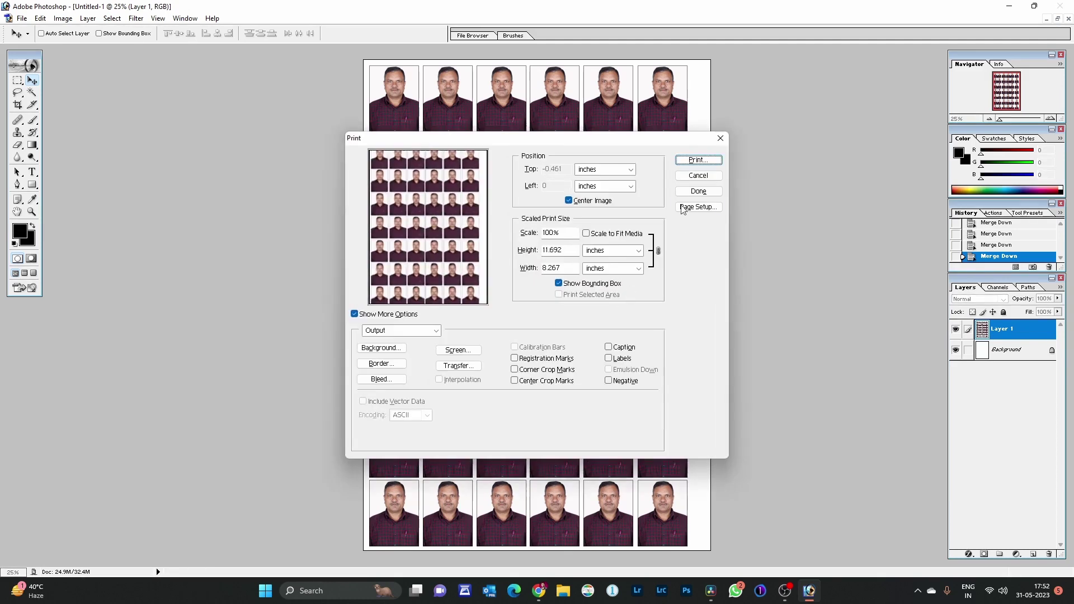
click(678, 177)
click(22, 19)
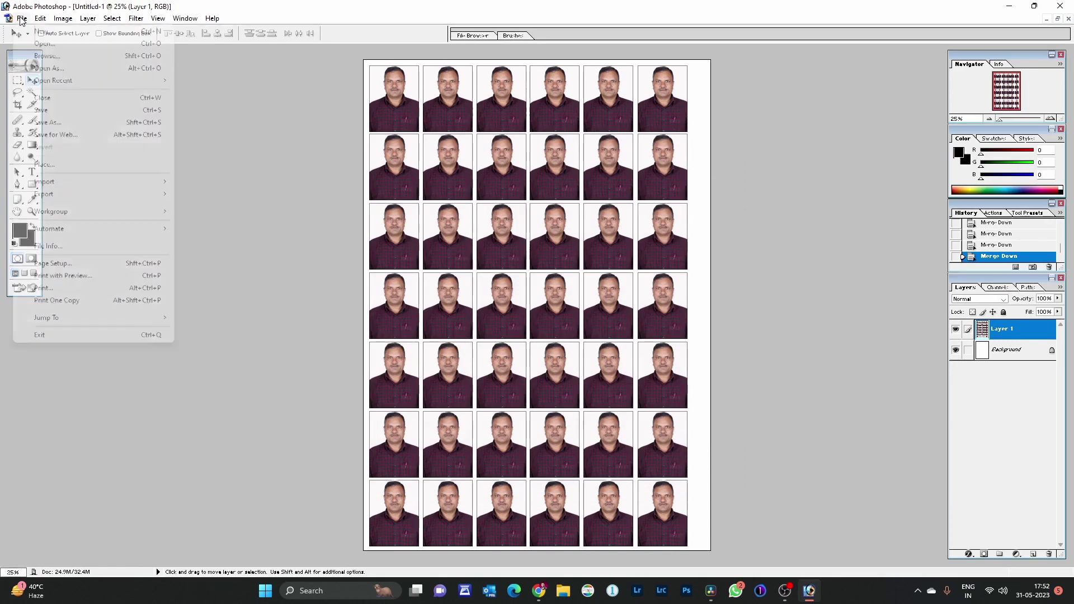
click(44, 288)
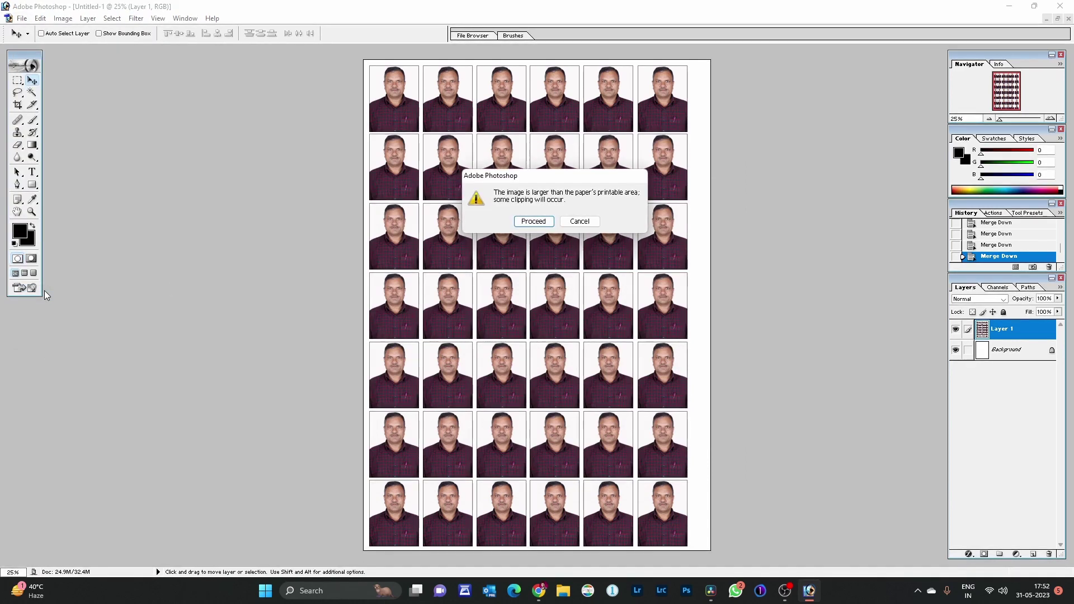
click(534, 222)
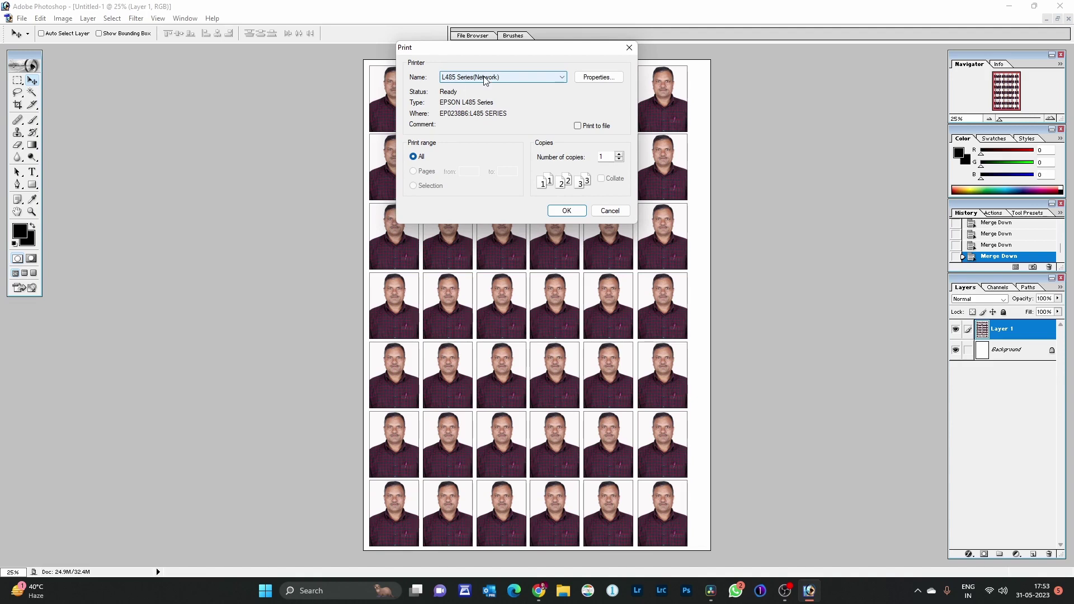
Choose the Canon G500 series printer instead of the L485 and open its Properties
click(527, 79)
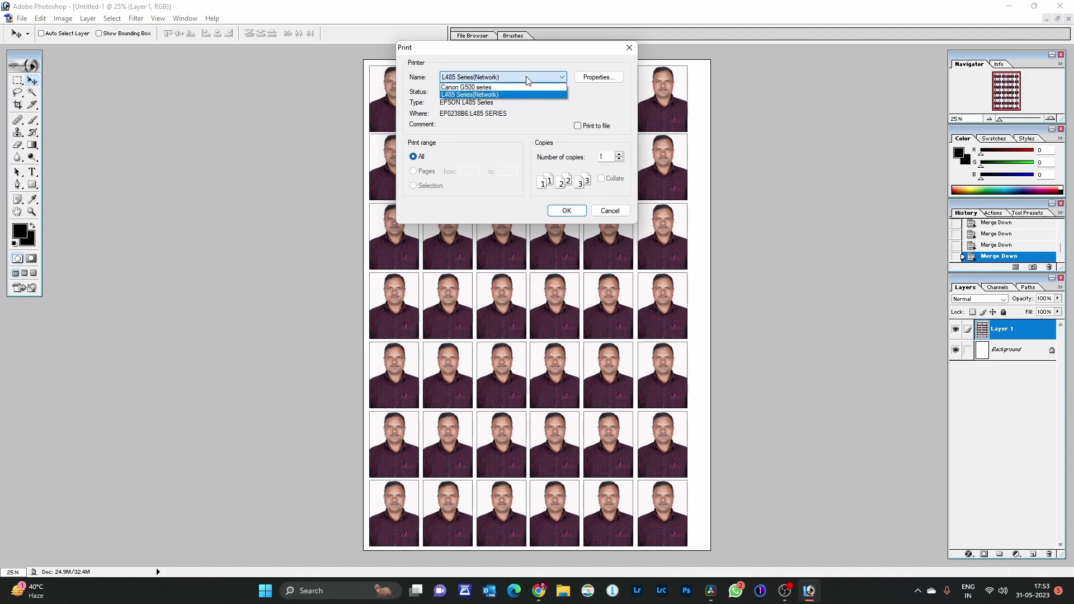
click(467, 88)
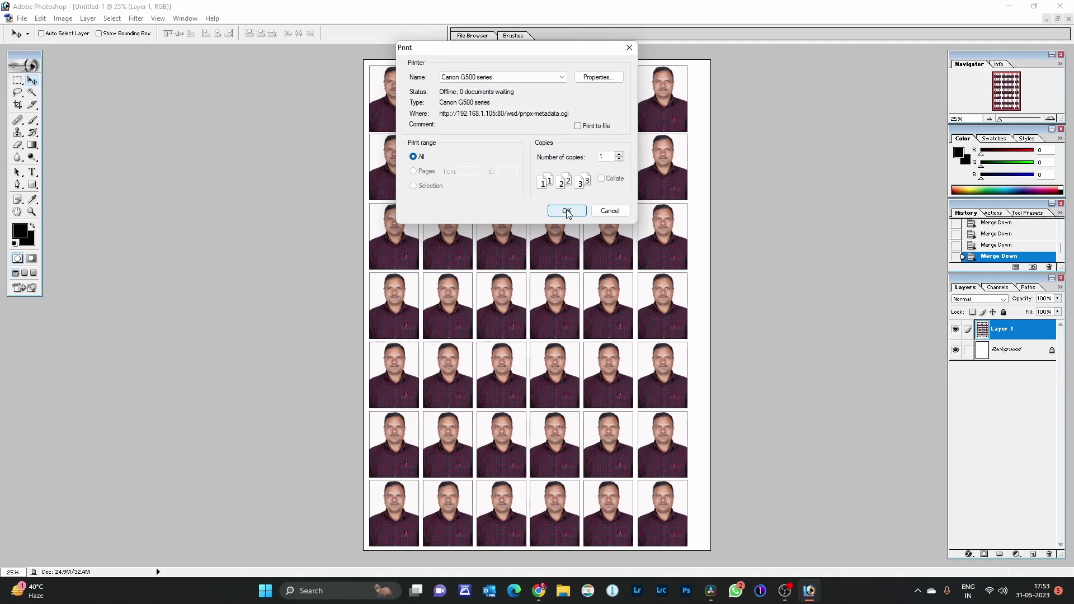
click(590, 83)
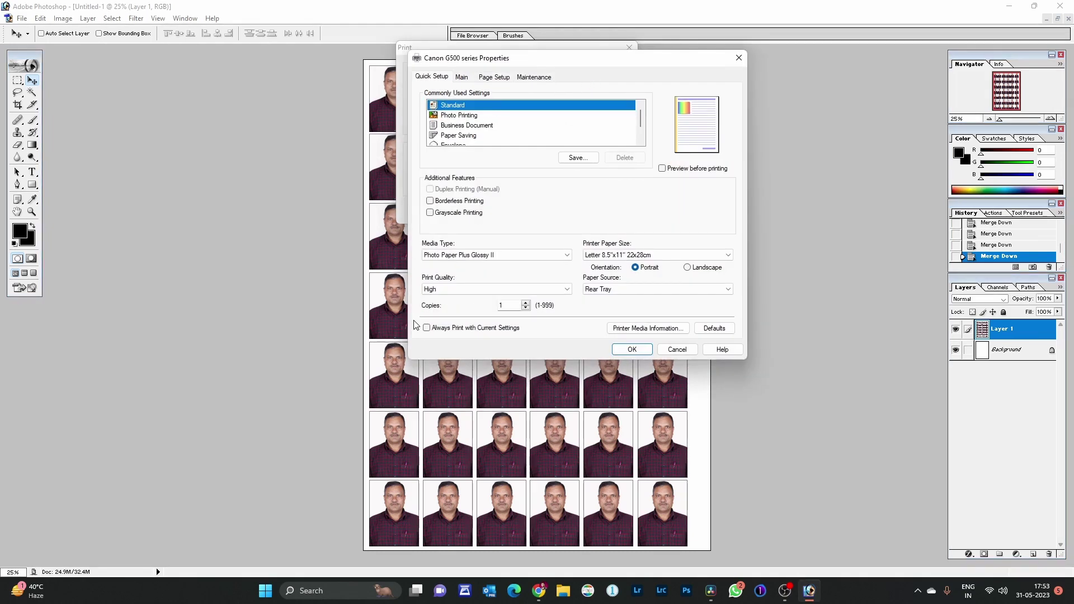
Set the Canon to grayscale, High quality, Photo Paper Plus Glossy II on A4, then cancel printing
click(504, 256)
mouse_move(470, 280)
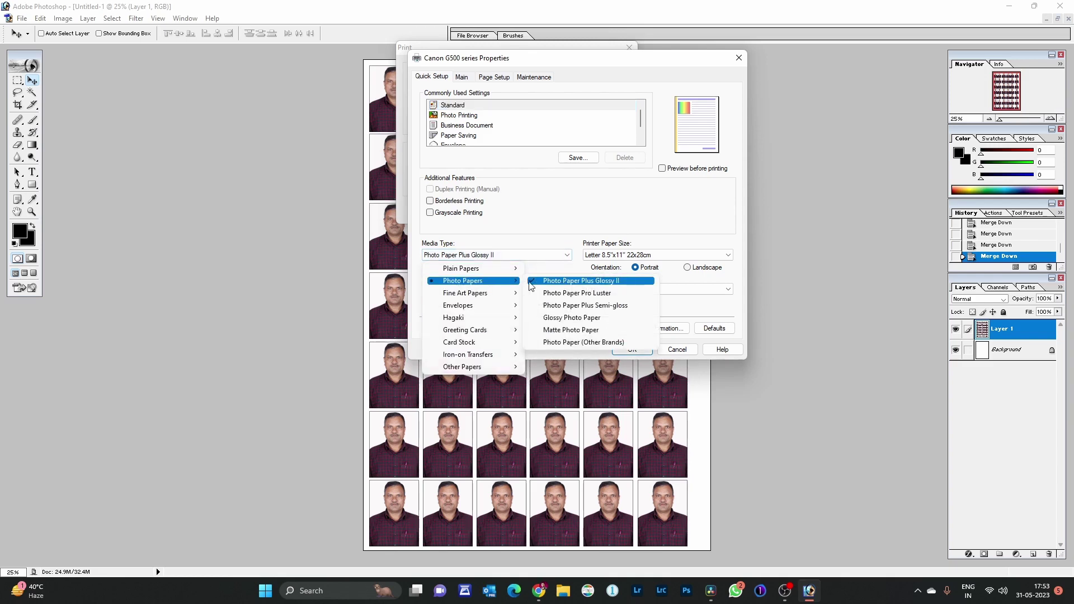
click(577, 280)
click(430, 213)
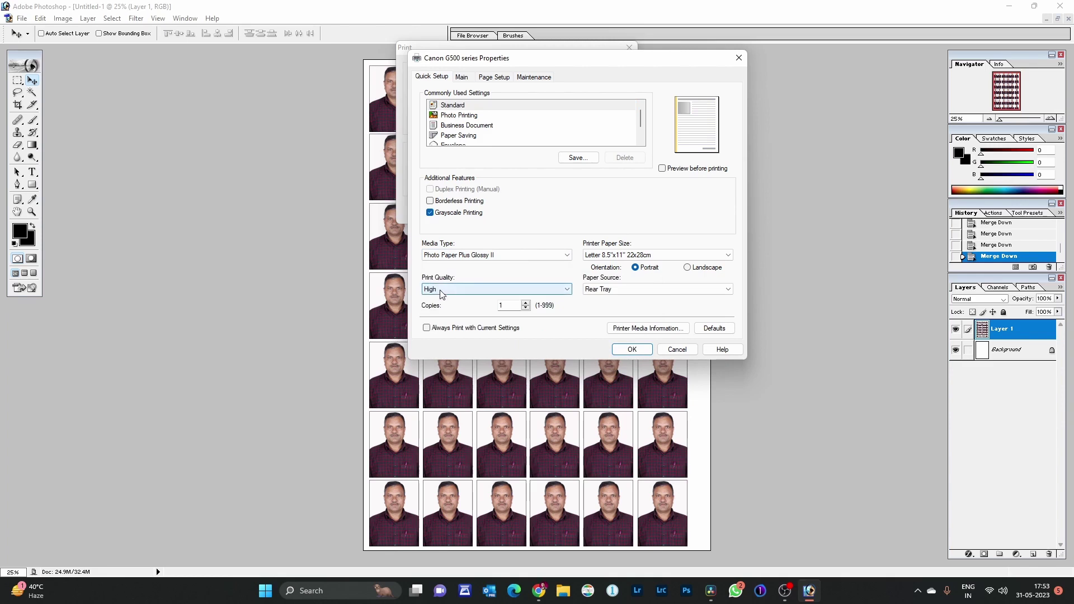
click(440, 291)
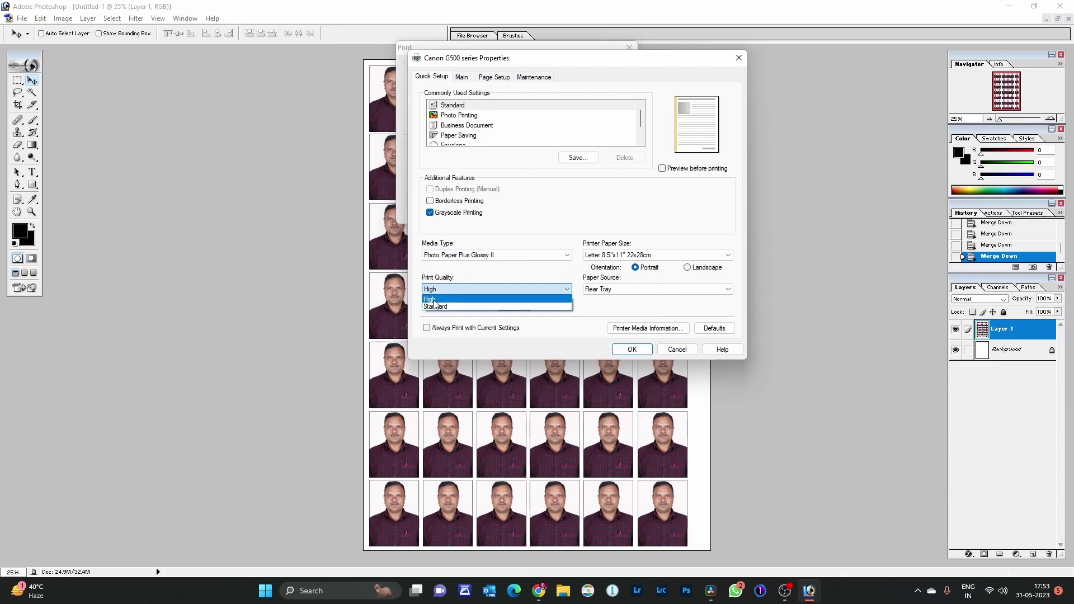
click(434, 301)
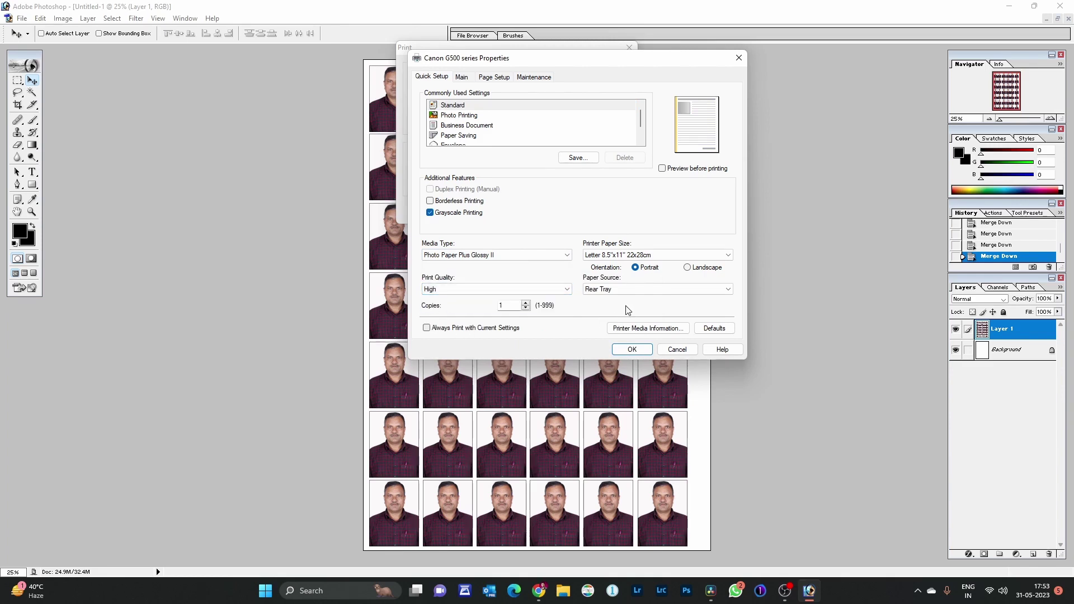
click(611, 255)
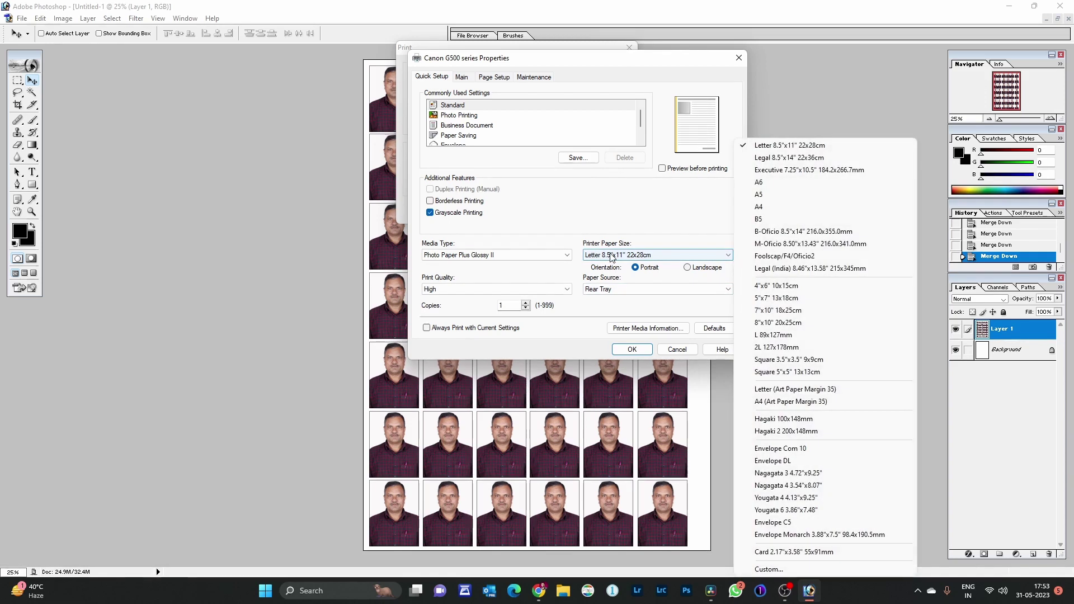
click(759, 208)
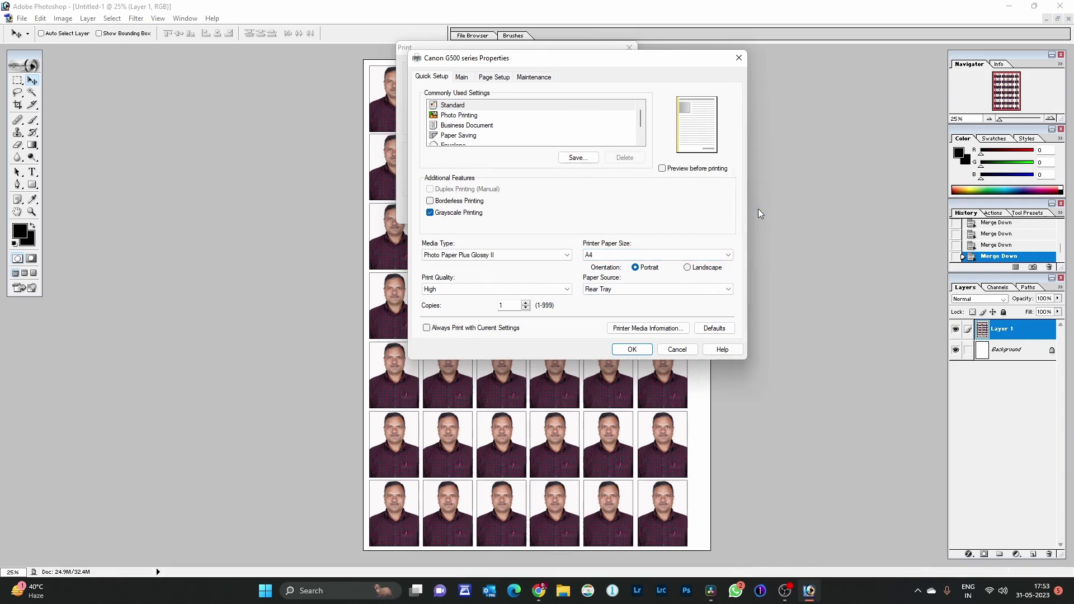
click(632, 349)
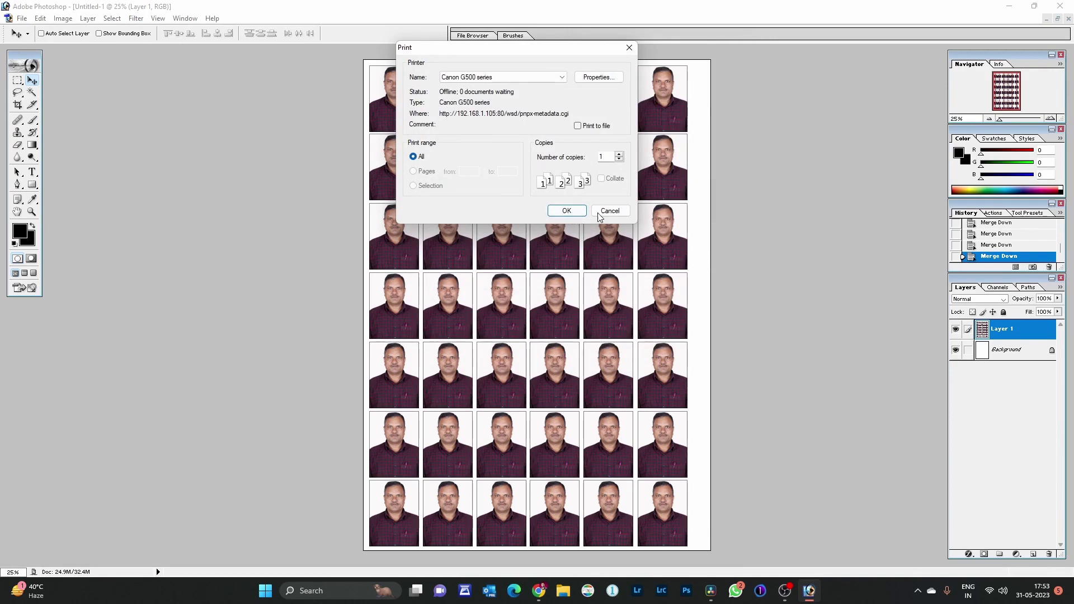
click(603, 214)
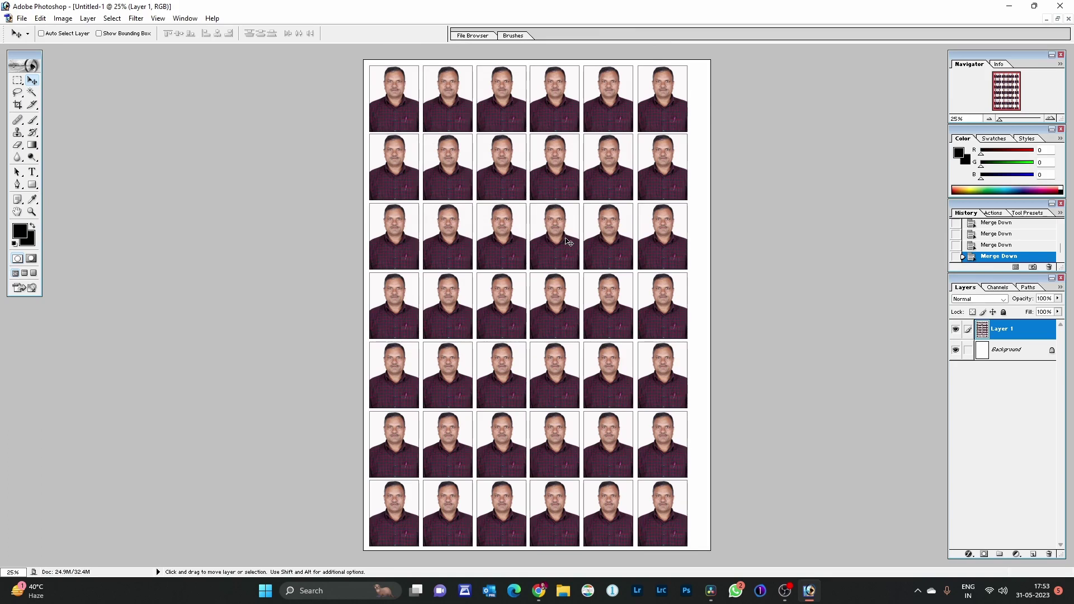
Set the print scale to 93% in Print with Preview and continue to Print
key(ctrl+alt+p)
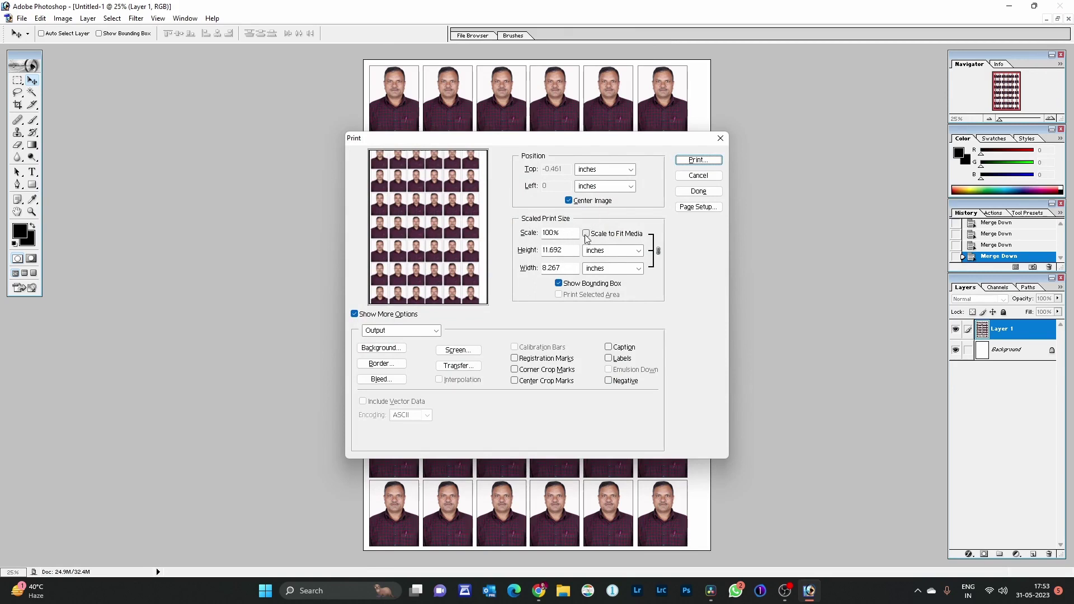
drag(567, 233, 505, 237)
text(94)
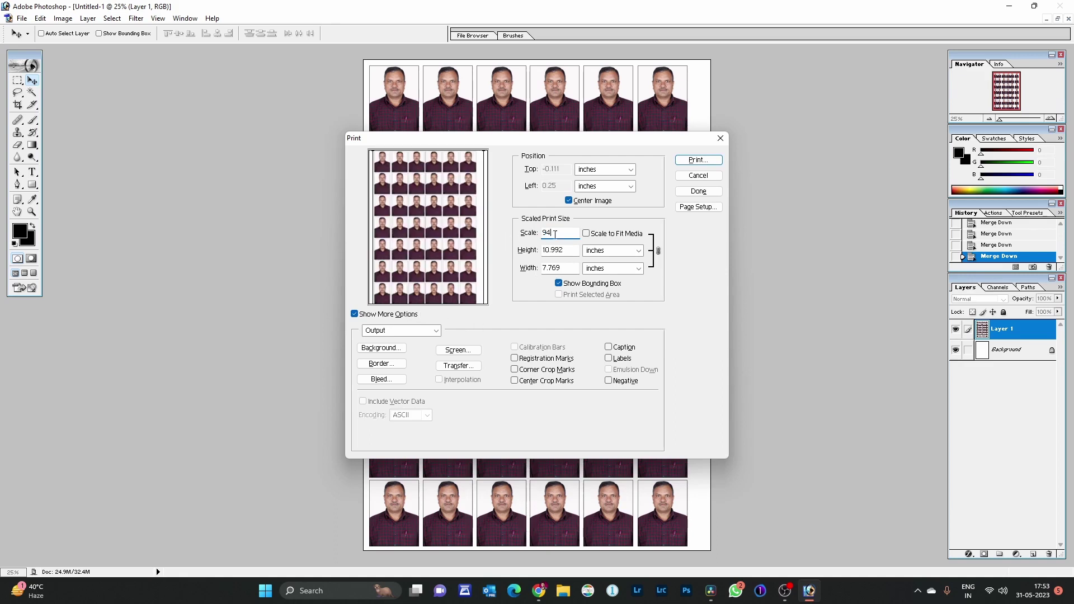
key(BackSpace)
text(3)
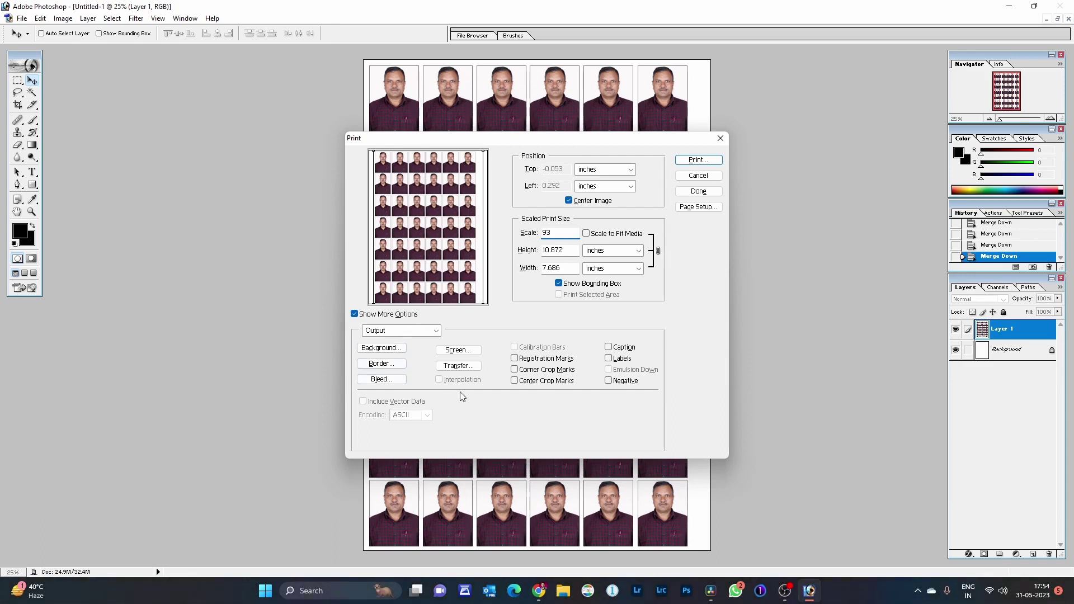
click(695, 161)
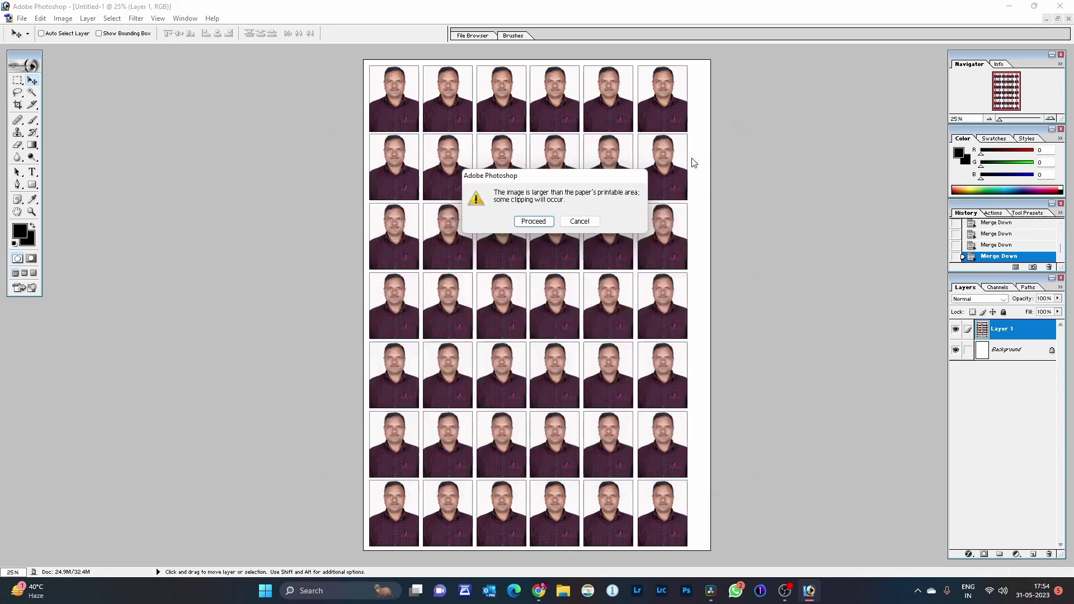
Dismiss the clipping warning with Proceed and set the print dialog's printer to Canon G500 series
click(533, 221)
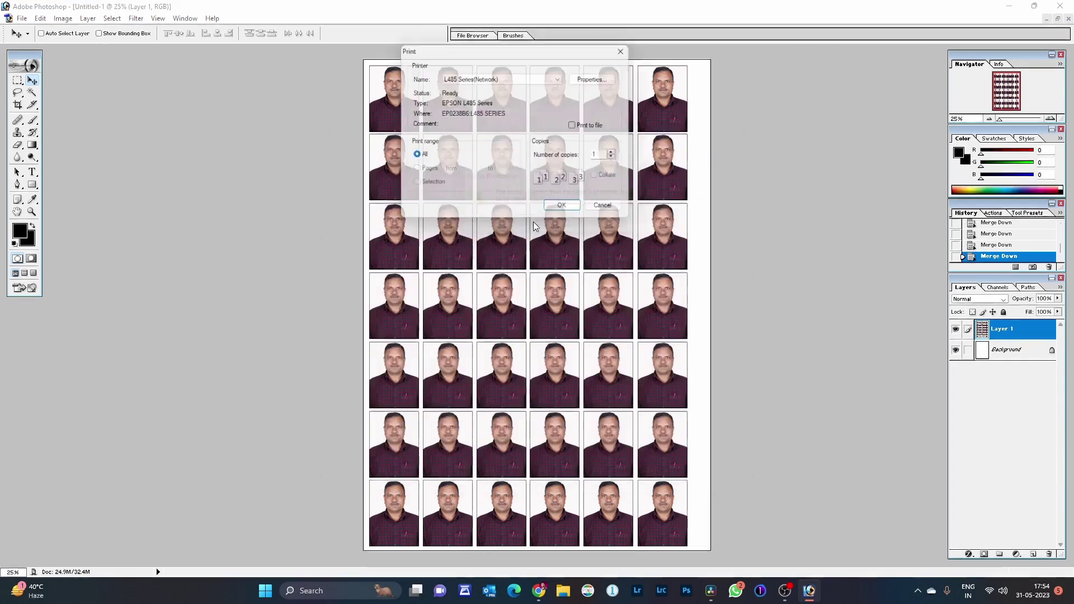
click(539, 78)
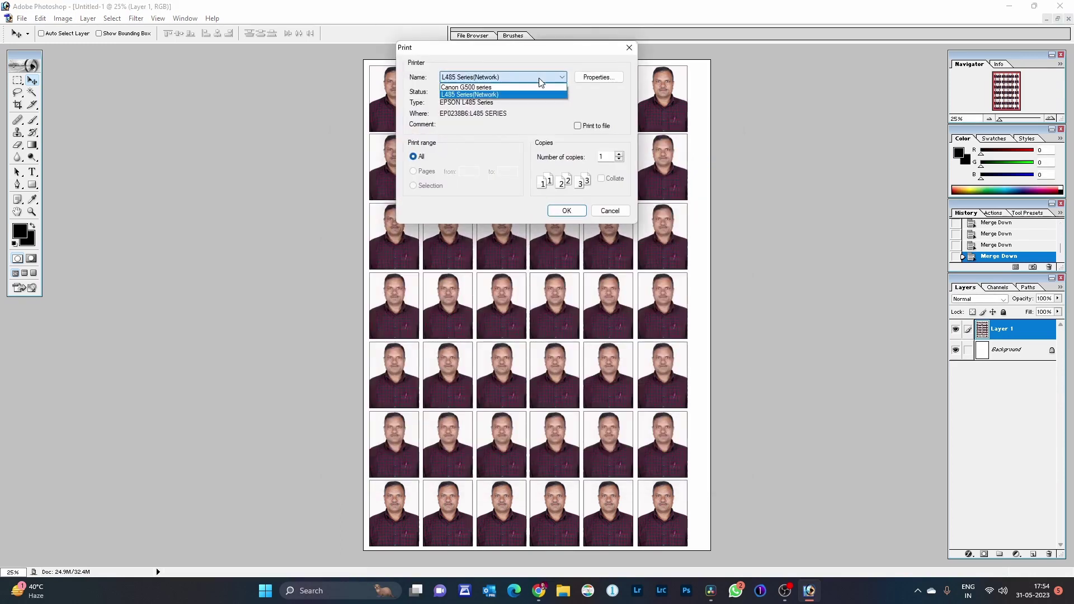
click(504, 88)
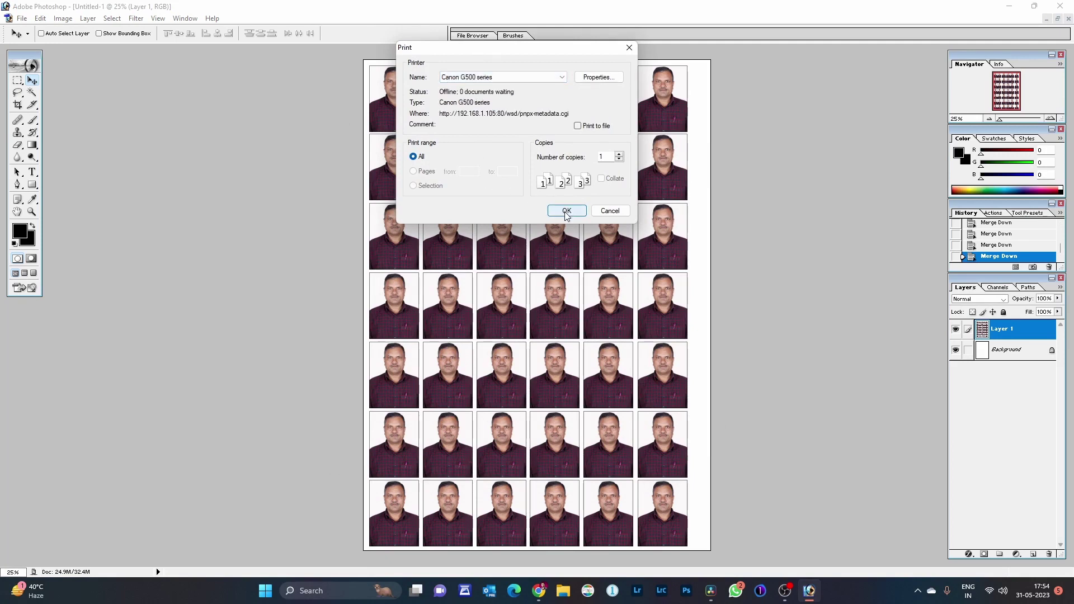
drag(503, 49, 509, 176)
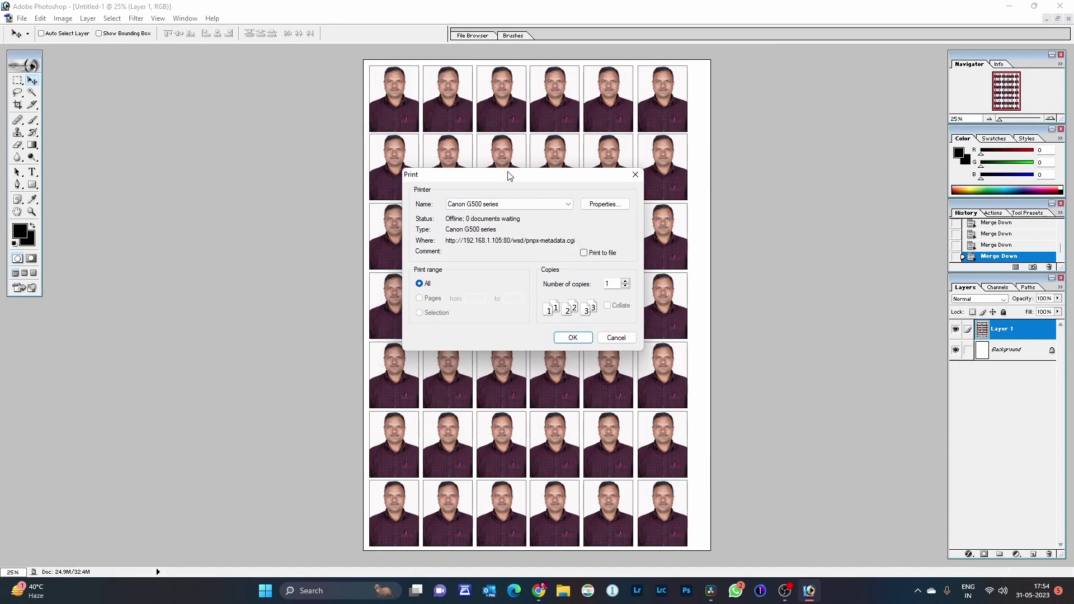